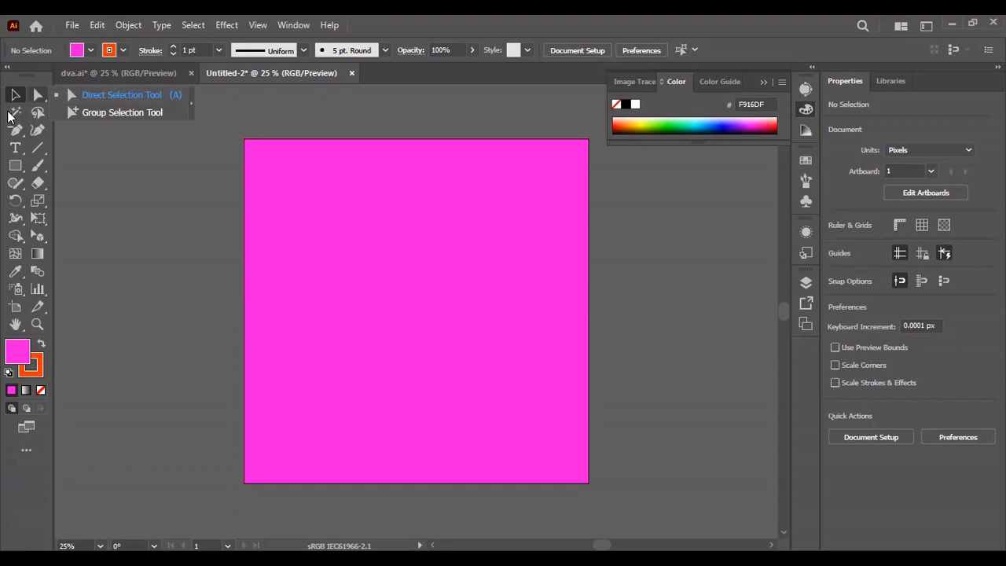
# Step: Isolate the magenta square for editing and clear the selection
pyautogui.click(8, 112)
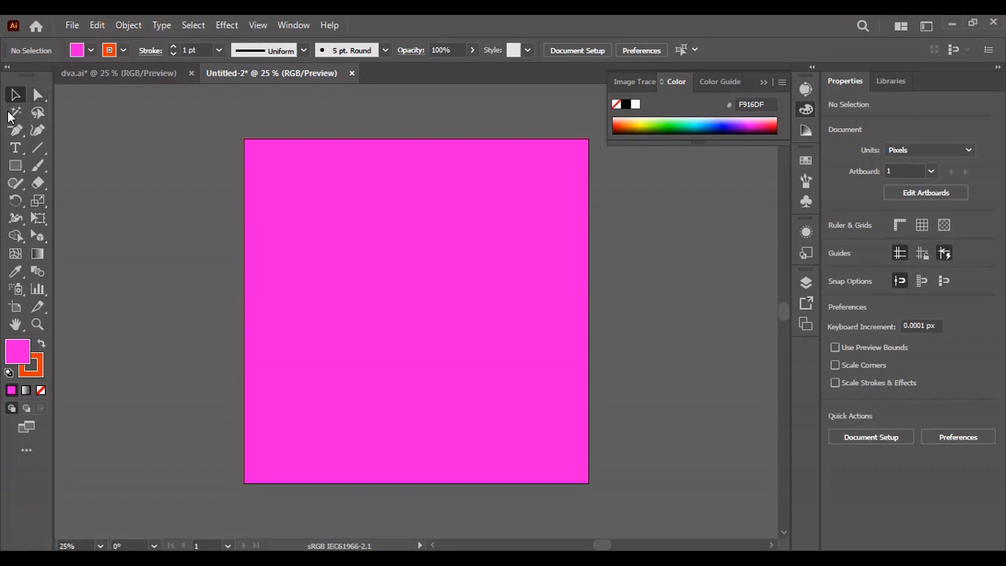
pyautogui.click(38, 95)
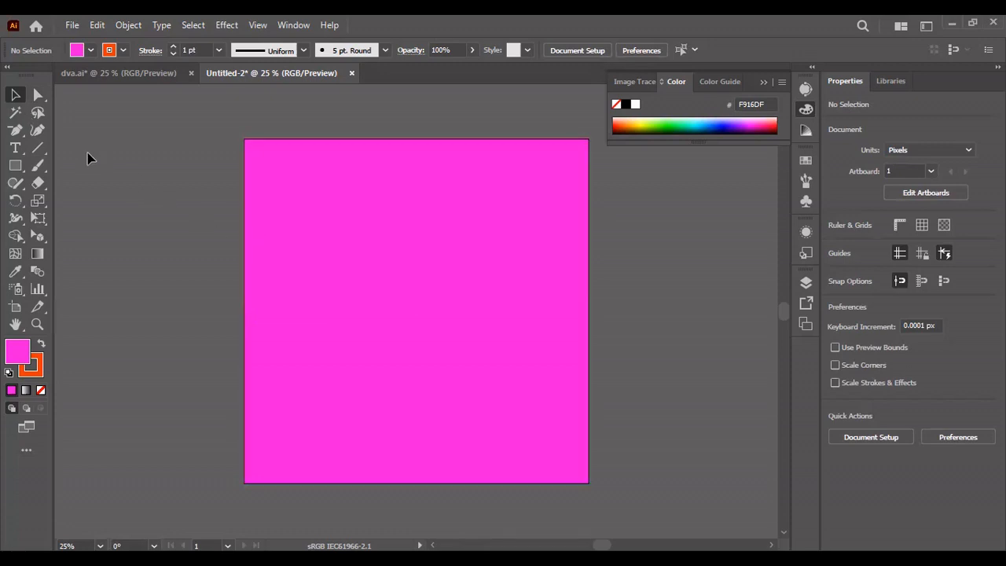
pyautogui.doubleClick(289, 210)
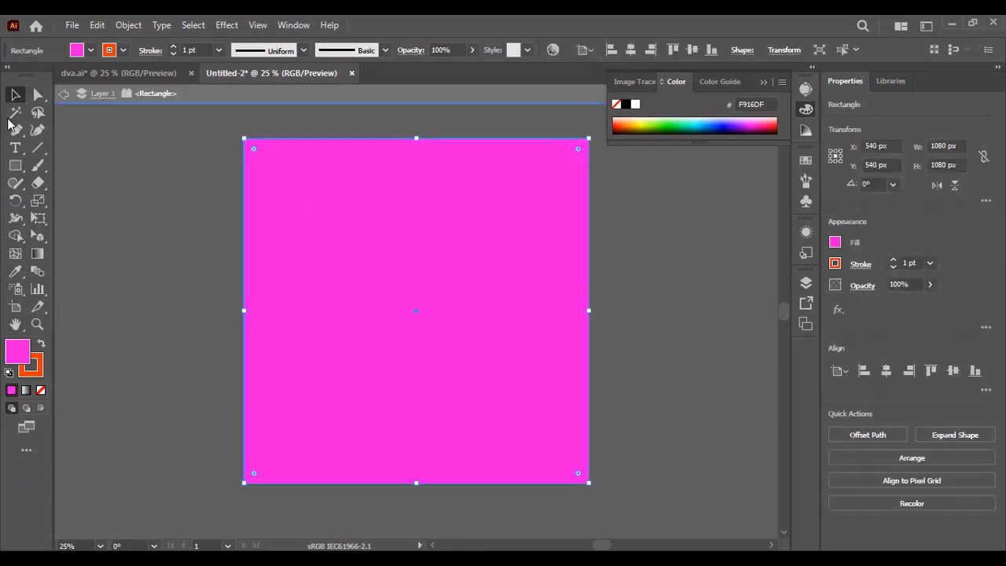
pyautogui.click(152, 386)
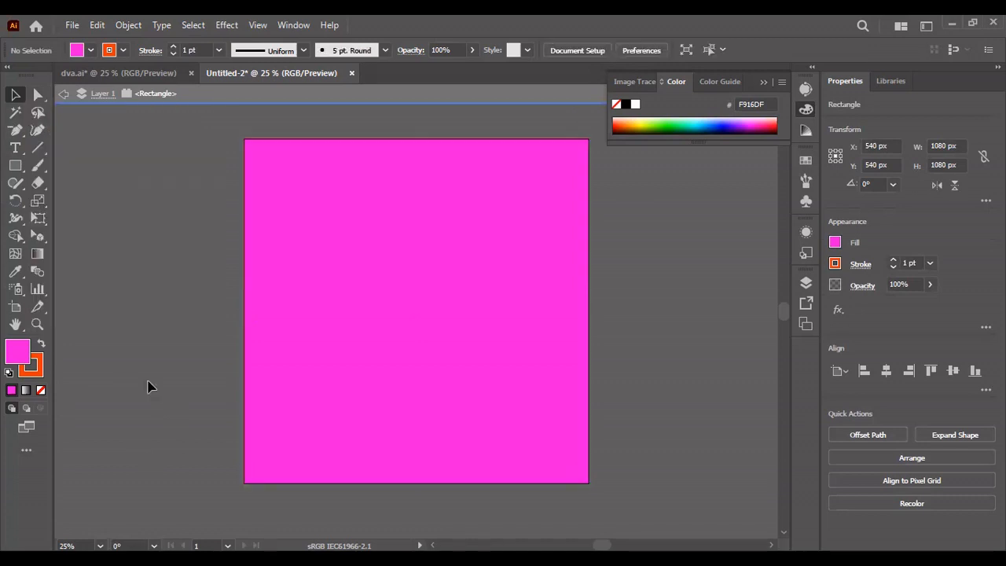
# Step: Draw a circle about 304 px in diameter with the Ellipse tool in the empty space beside the square's left edge
pyautogui.moveTo(15, 165); pyautogui.dragTo(52, 199)
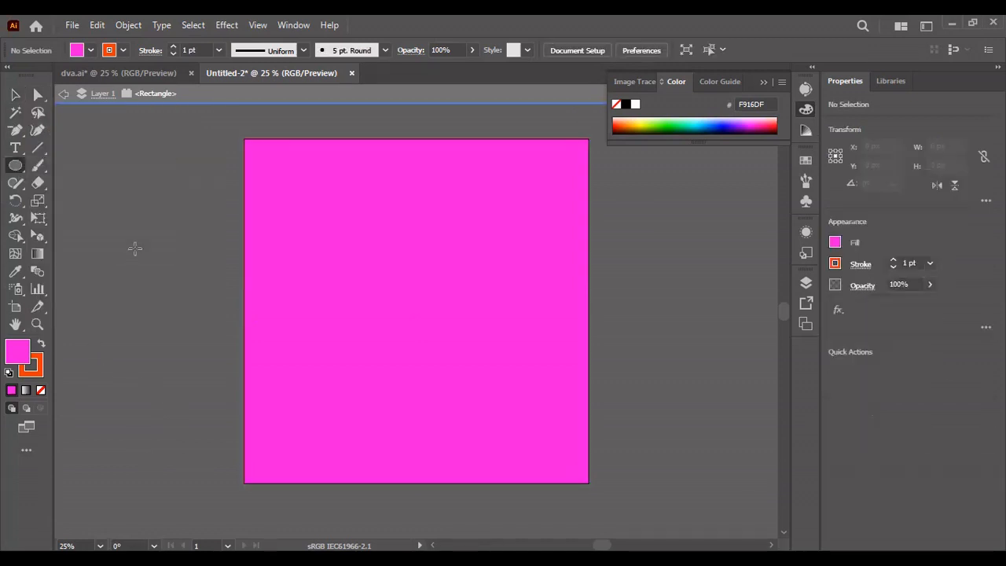
pyautogui.moveTo(135, 248); pyautogui.dragTo(234, 345)
pyautogui.click(15, 96)
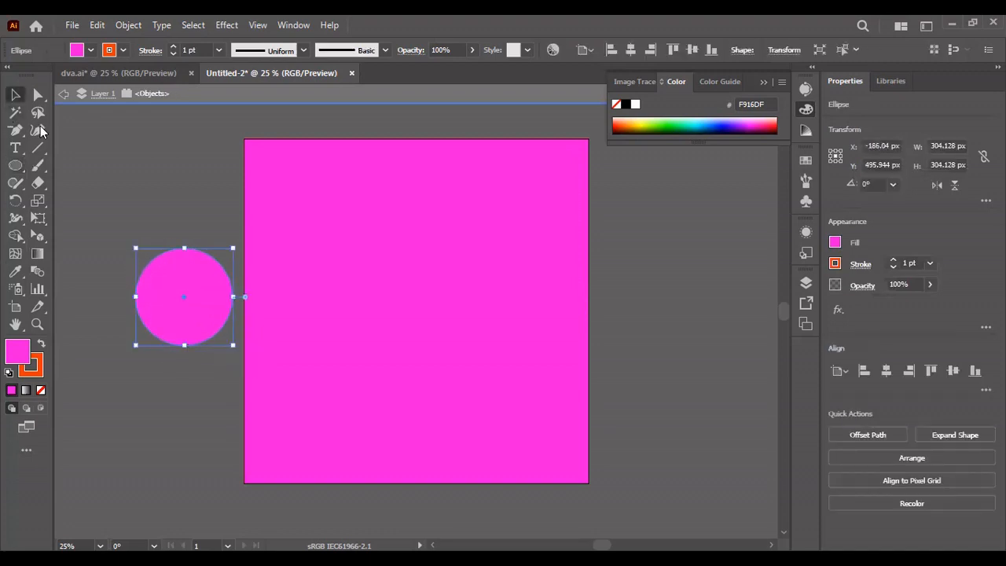
# Step: Select the circle together with the square, and return to selecting only the circle
pyautogui.click(136, 186)
pyautogui.click(190, 289)
pyautogui.keyDown('shift'); pyautogui.click(250, 233); pyautogui.keyUp('shift')
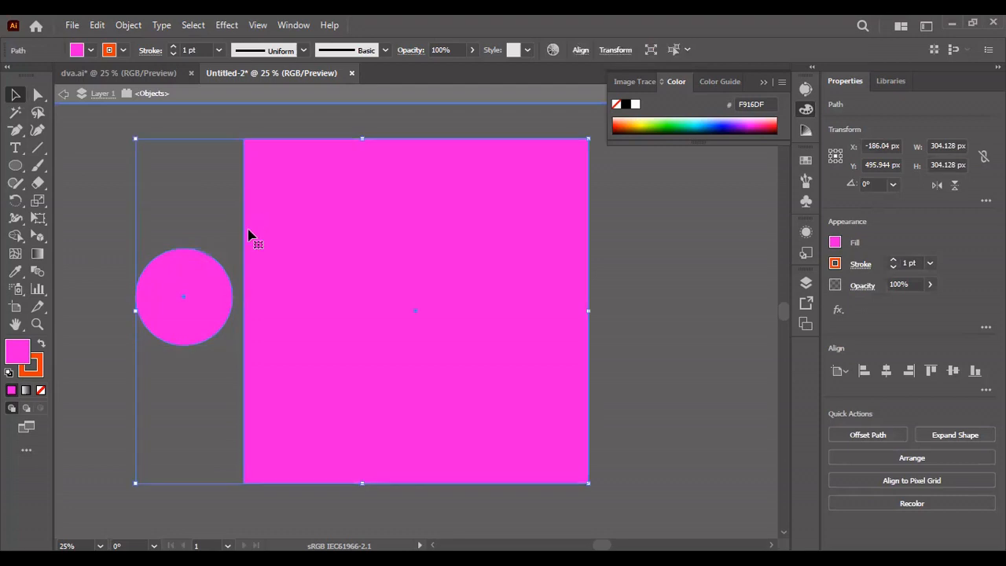
pyautogui.click(141, 268)
pyautogui.click(217, 264)
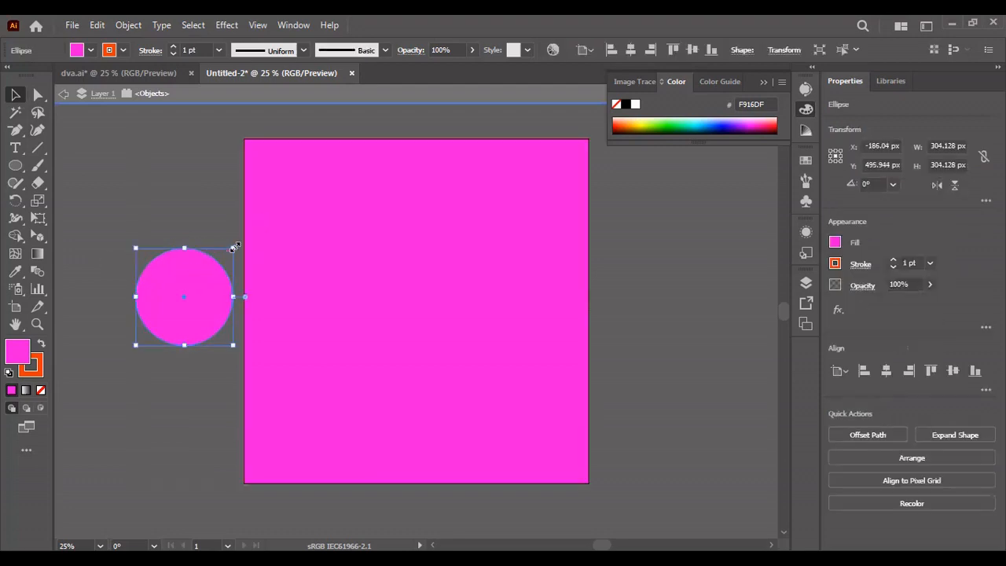
# Step: Enlarge the circle proportionally from its upper-right corner to about 482 px in diameter and keep it selected
pyautogui.moveTo(233, 247); pyautogui.dragTo(314, 193)
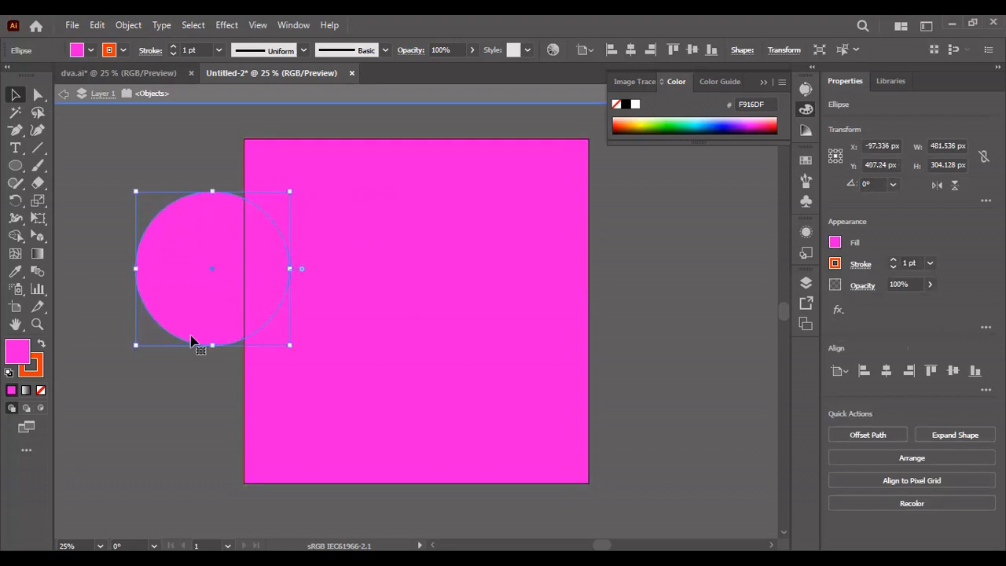
pyautogui.click(140, 366)
pyautogui.click(162, 321)
# Step: Try shrinking the circle toward its upper-right corner to about 241 px, and undo the change
pyautogui.moveTo(134, 349); pyautogui.dragTo(192, 269)
pyautogui.doubleClick(267, 254)
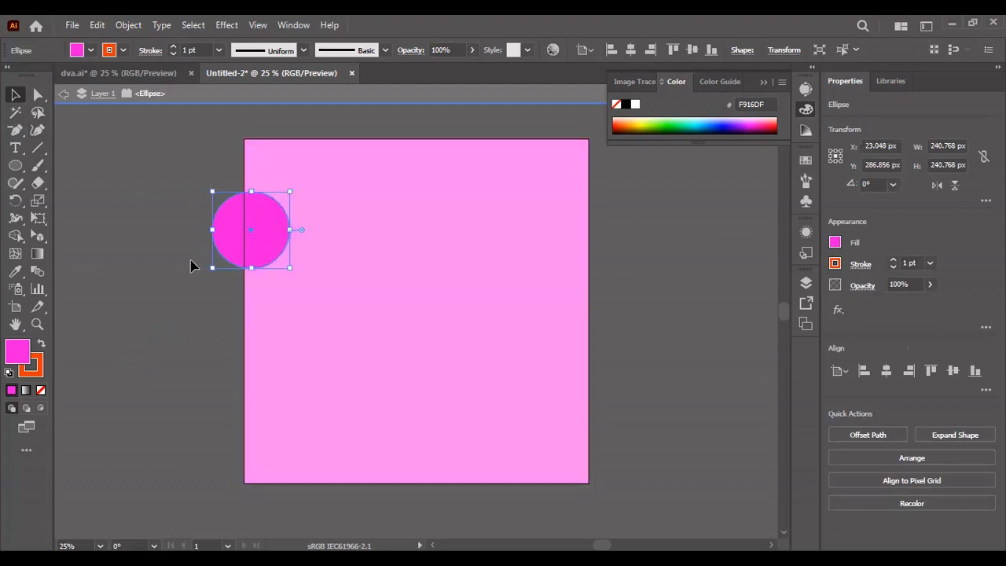
pyautogui.click(191, 323)
pyautogui.hotkey('ctrl', 'z')
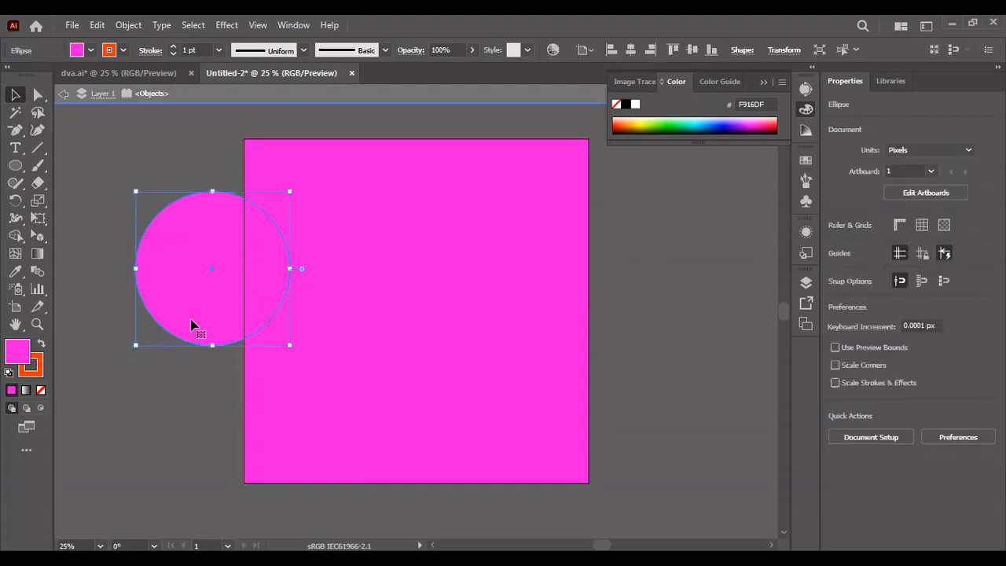
# Step: Move the circle clear of the square to about X -293 px, Y 456 px and reselect it
pyautogui.click(190, 379)
pyautogui.moveTo(189, 315); pyautogui.dragTo(126, 331)
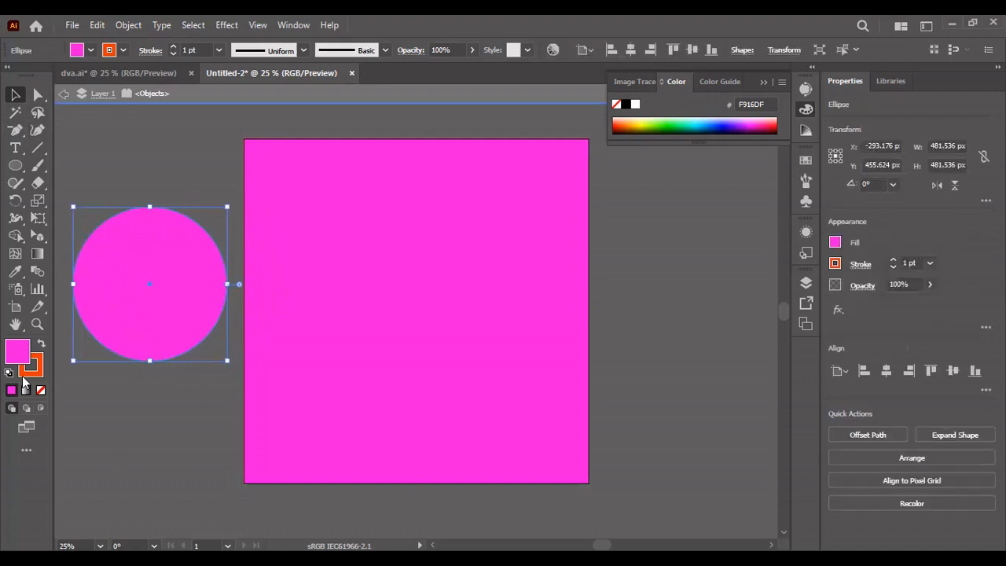
pyautogui.click(146, 151)
pyautogui.click(167, 262)
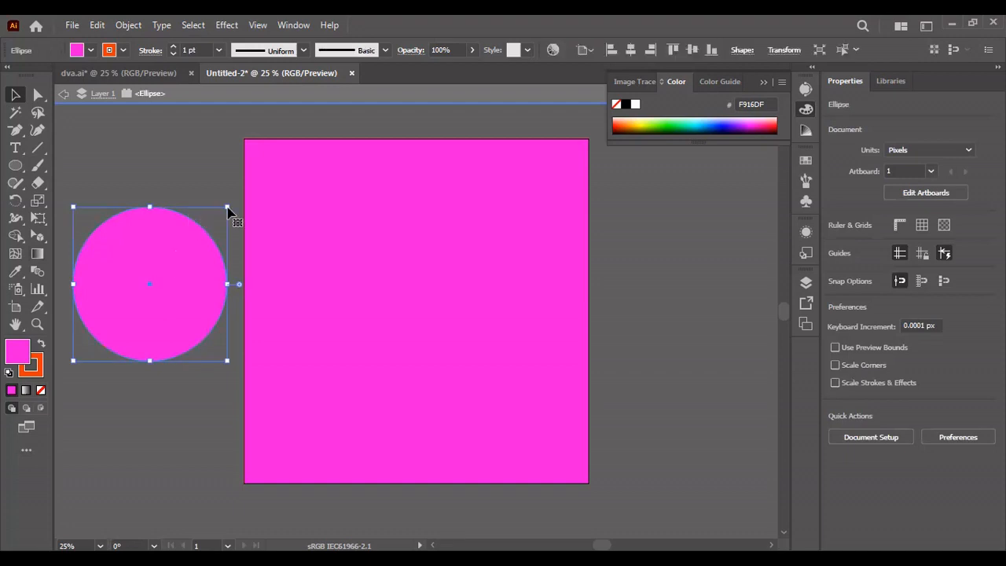
# Step: Scale the circle down around its centre to about 317 px in diameter
pyautogui.moveTo(227, 207); pyautogui.dragTo(201, 232)
pyautogui.click(209, 195)
pyautogui.click(163, 279)
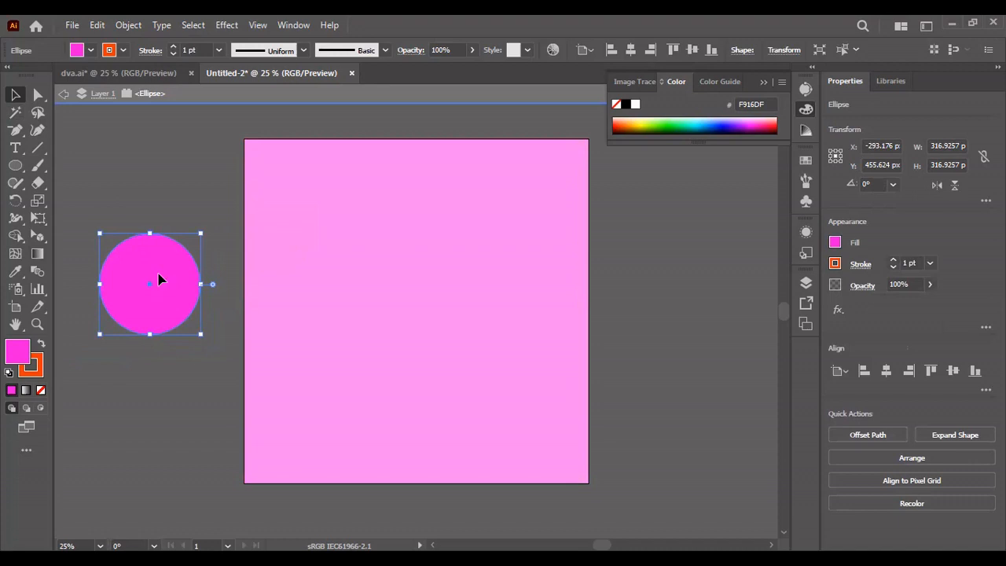
# Step: Duplicate the circle directly above the original and delete the duplicate
pyautogui.moveTo(158, 279); pyautogui.dragTo(156, 162)
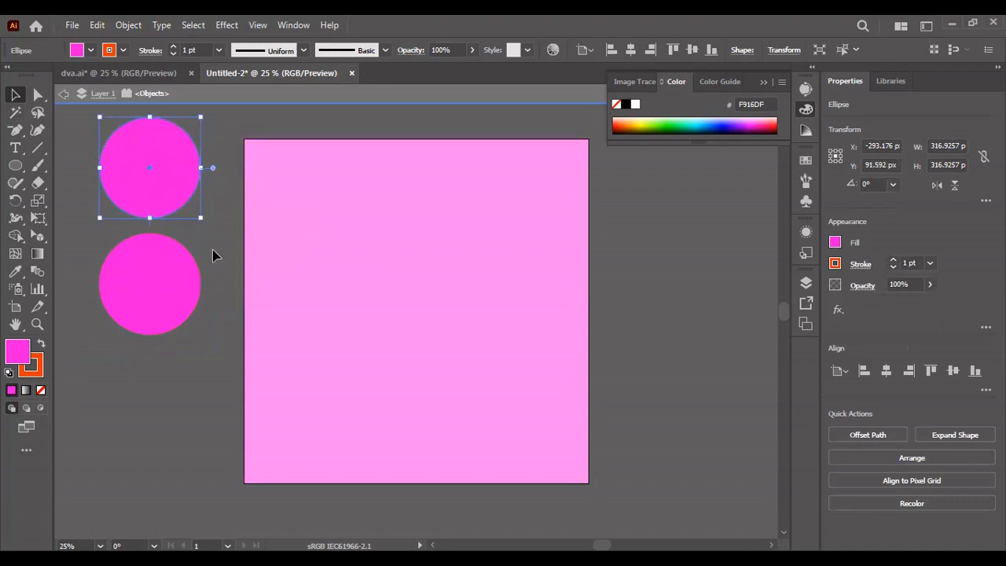
pyautogui.click(213, 255)
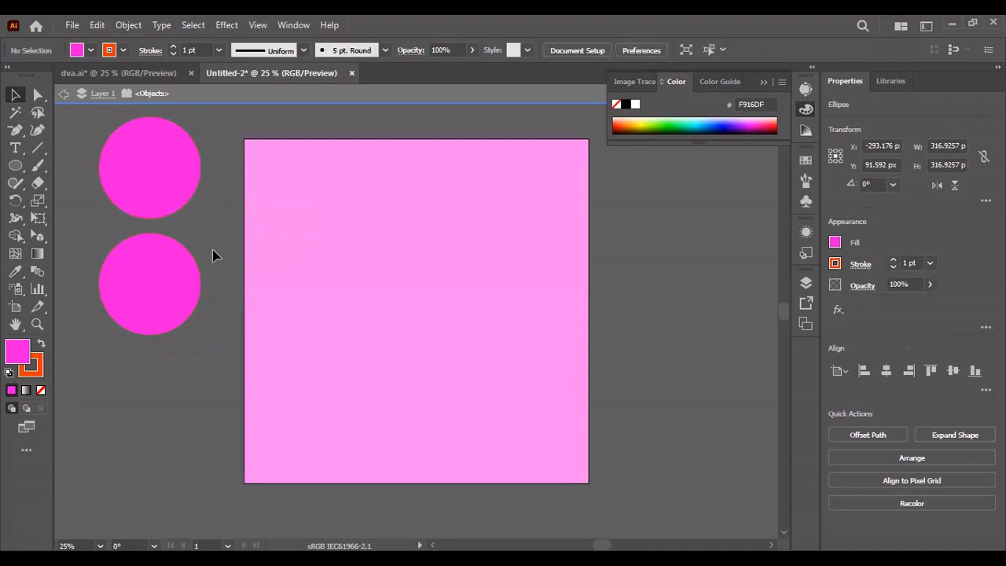
pyautogui.click(167, 174)
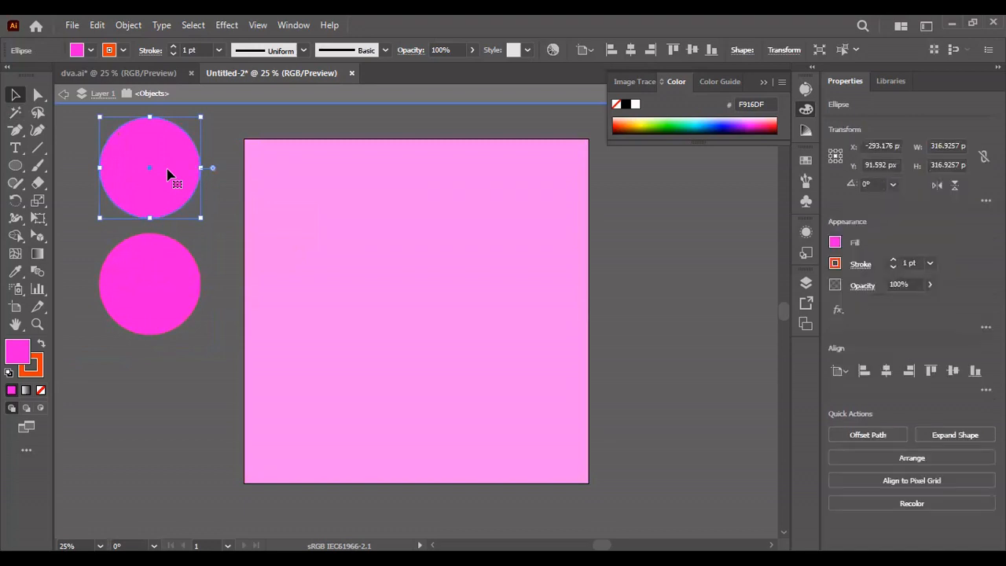
pyautogui.press('Delete')
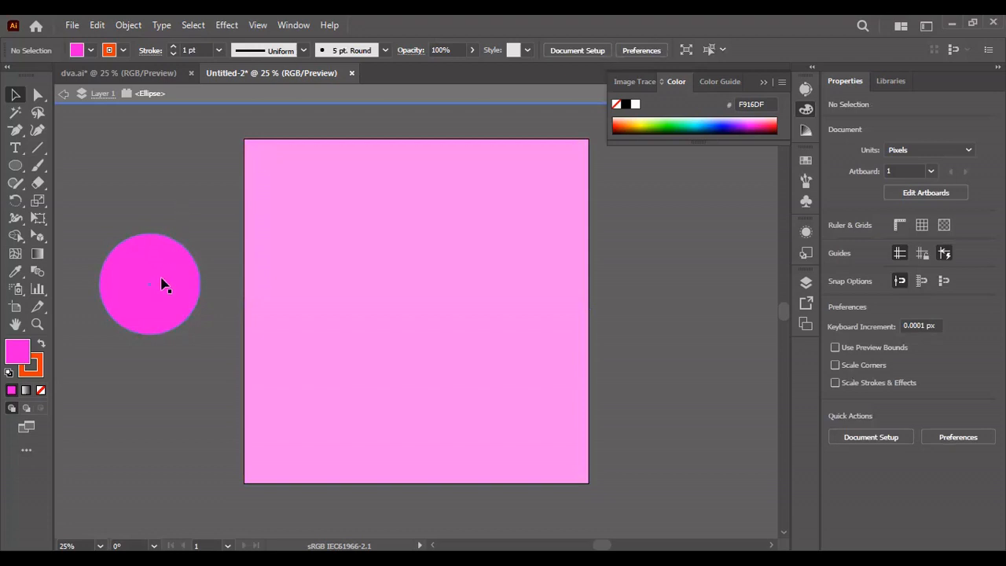
# Step: Move the circle to the other side of the square, at about X 1384 px, Y 490 px, and exit isolation mode
pyautogui.moveTo(162, 270)
pyautogui.mouseDown()
pyautogui.moveTo(708, 270)
pyautogui.moveTo(385, 356)
pyautogui.moveTo(175, 263)
pyautogui.mouseUp()
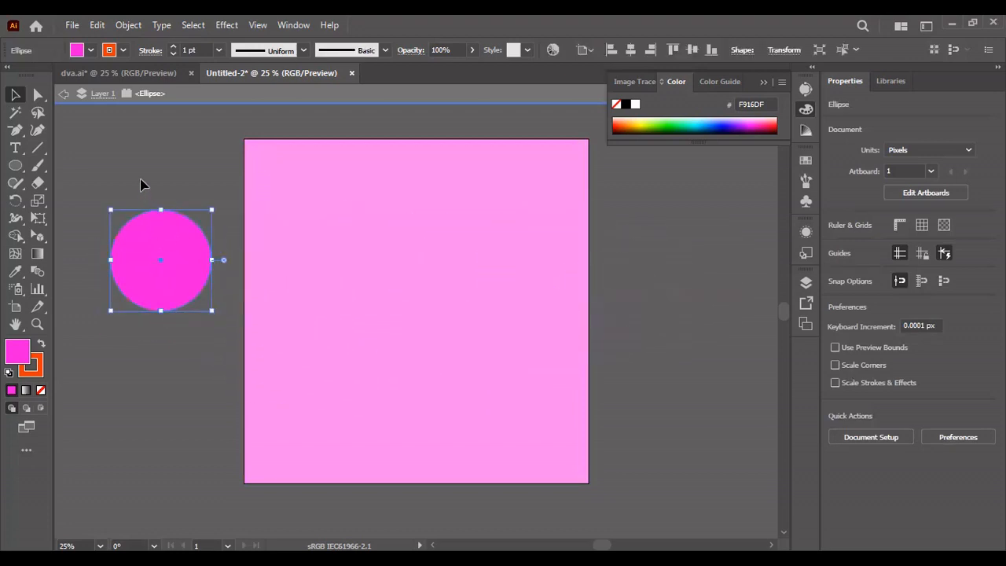
pyautogui.click(130, 170)
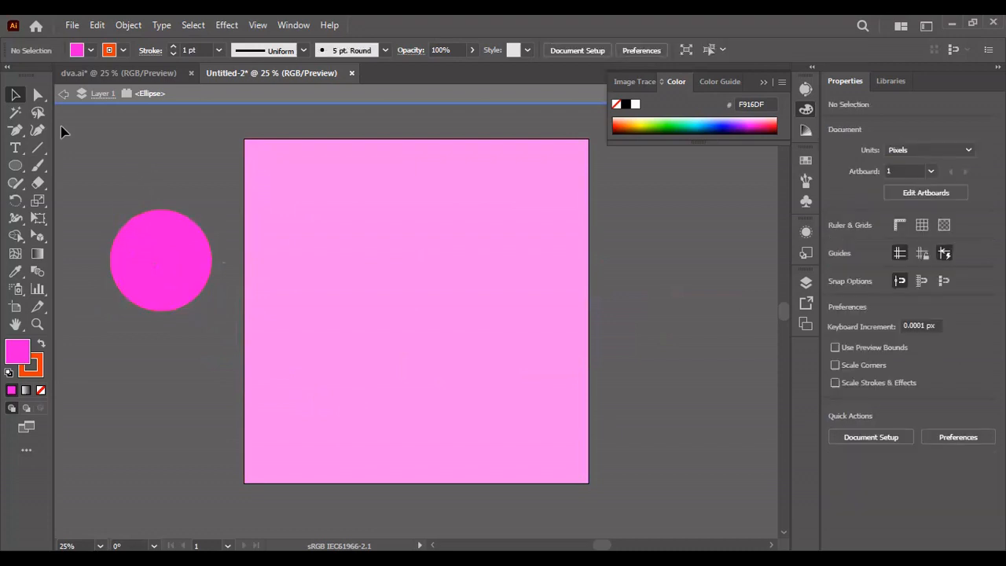
pyautogui.click(161, 259)
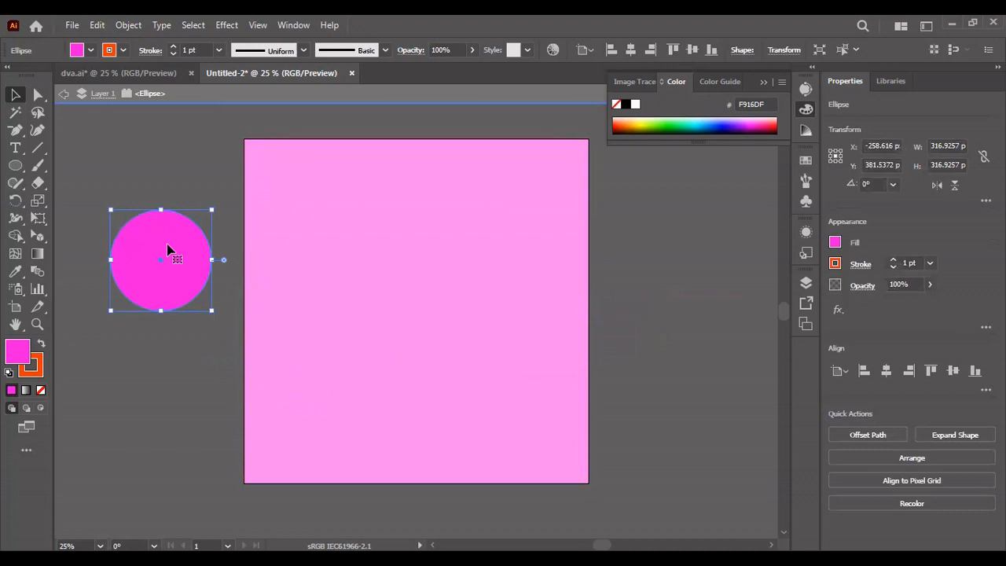
pyautogui.moveTo(167, 250); pyautogui.dragTo(692, 286)
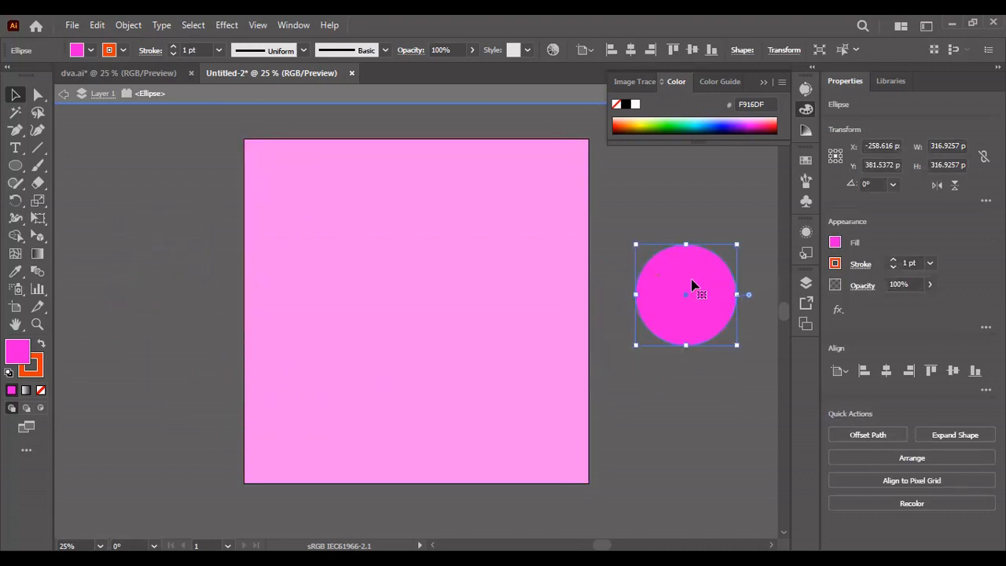
pyautogui.click(681, 406)
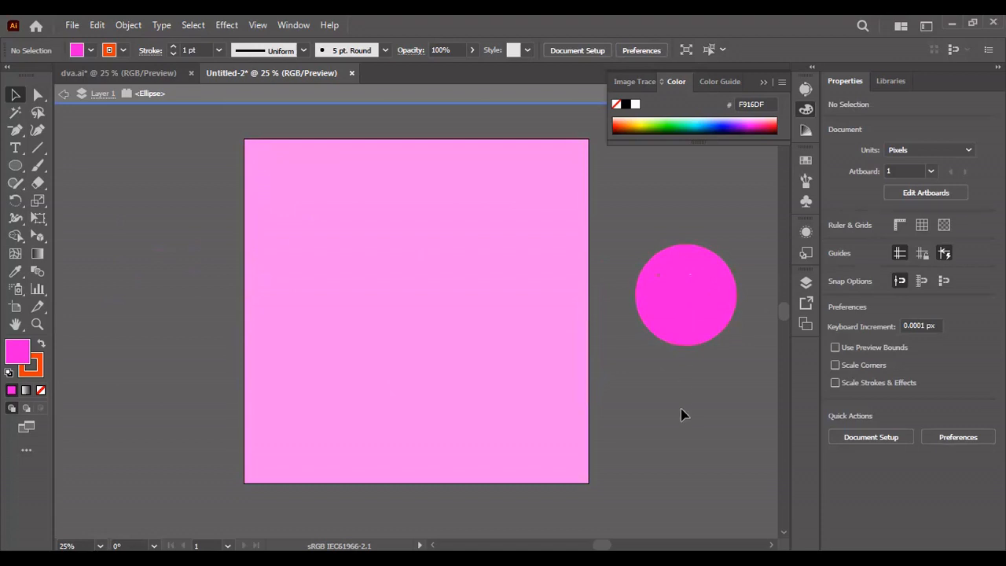
pyautogui.doubleClick(180, 241)
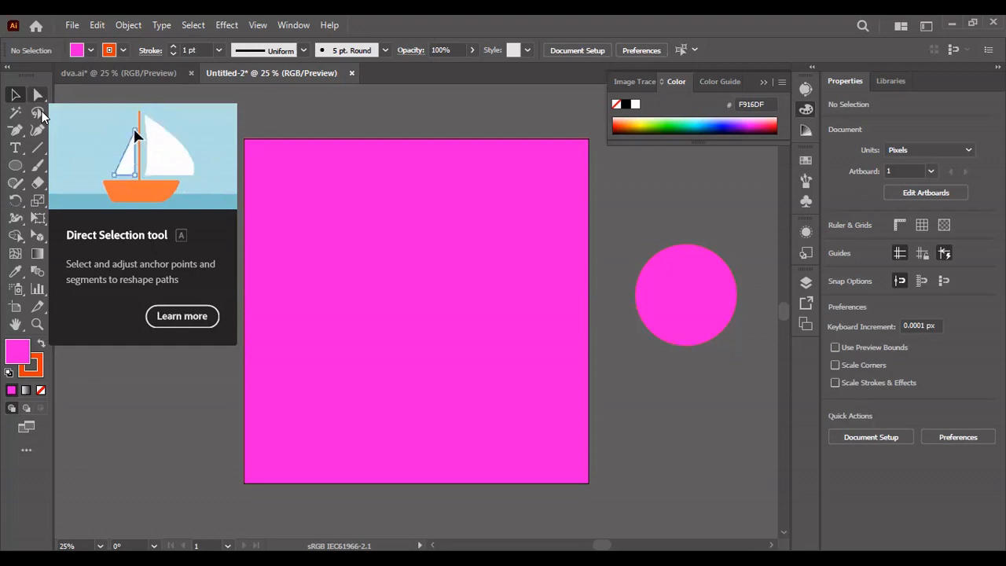
# Step: Using the Direct Selection tool, move the circle back to about X -256 px, Y 287 px and place a copy below it
pyautogui.click(41, 114)
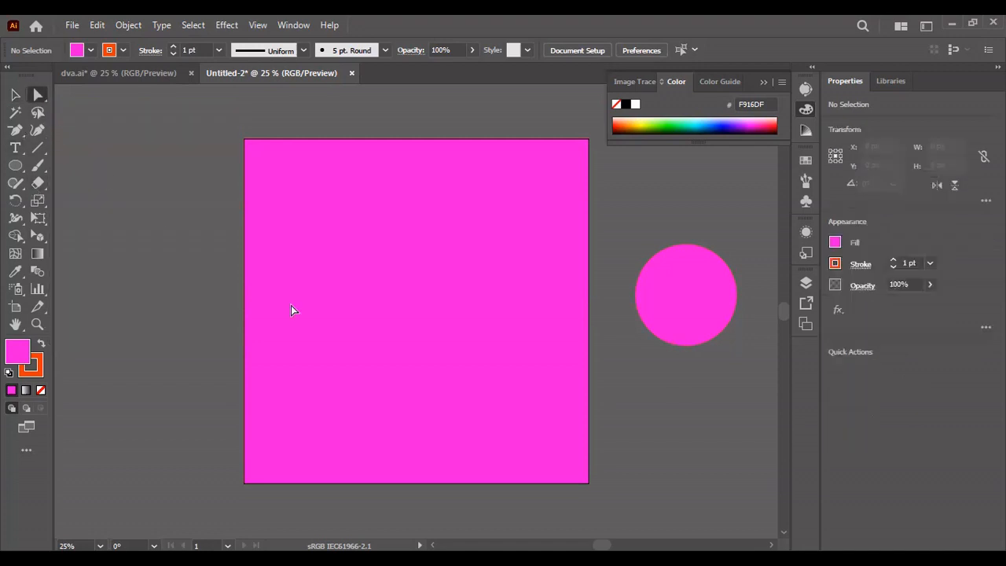
pyautogui.click(707, 300)
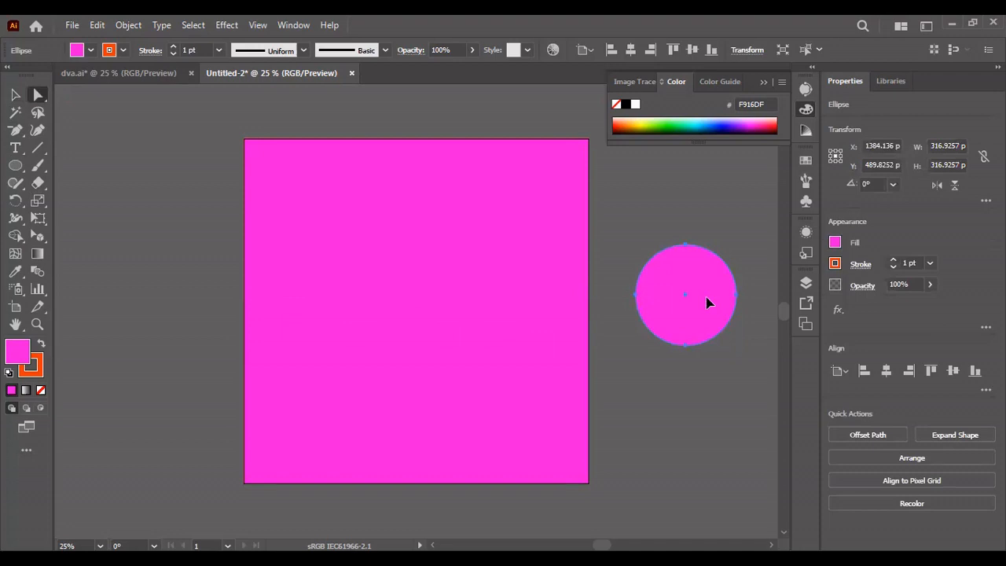
pyautogui.moveTo(706, 299); pyautogui.dragTo(162, 343)
pyautogui.moveTo(145, 309); pyautogui.dragTo(160, 211)
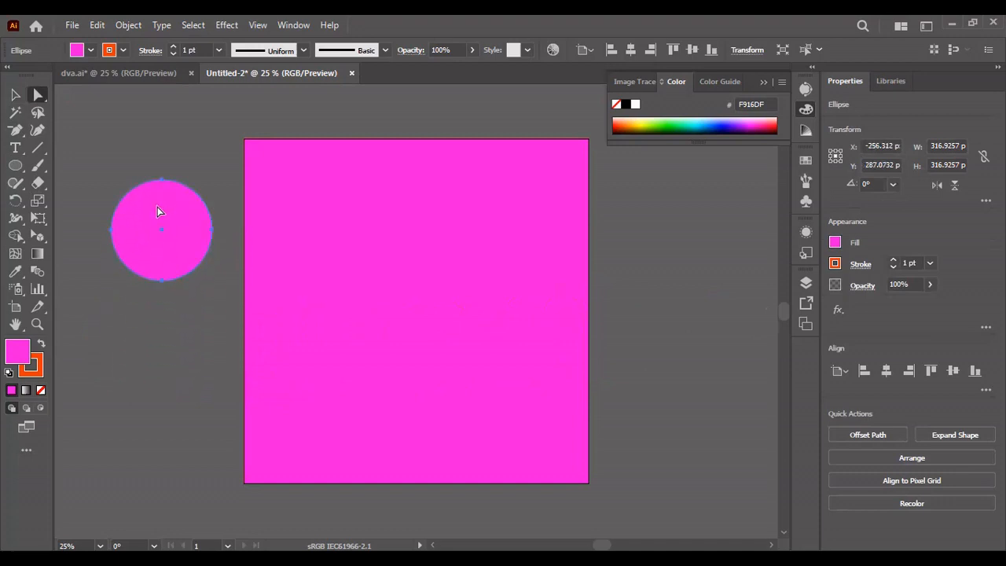
pyautogui.moveTo(169, 212); pyautogui.dragTo(166, 364)
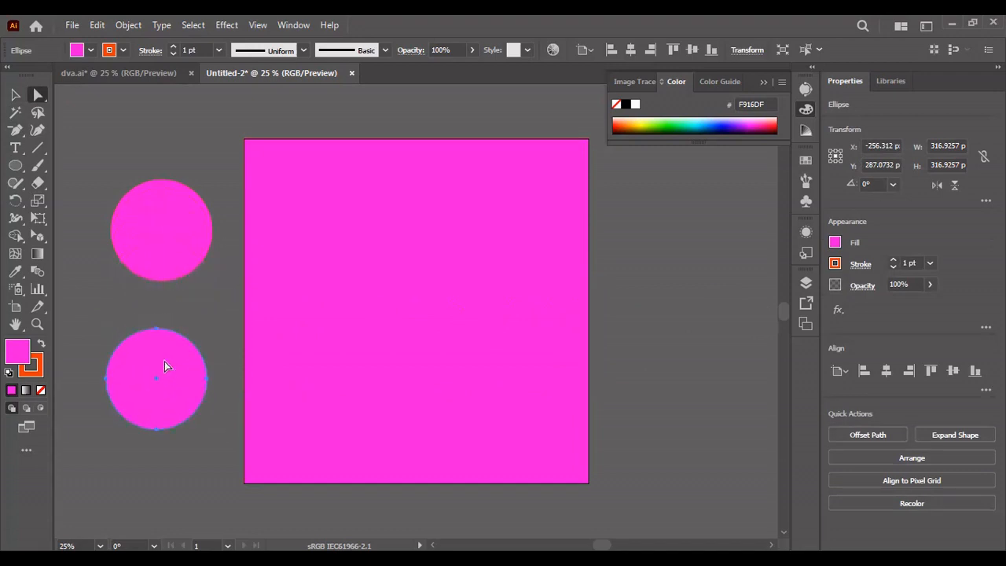
# Step: Stretch the upper circle into an egg shape by moving its top anchor to about Y -32 px and bottom anchor to about Y 475 px
pyautogui.click(164, 202)
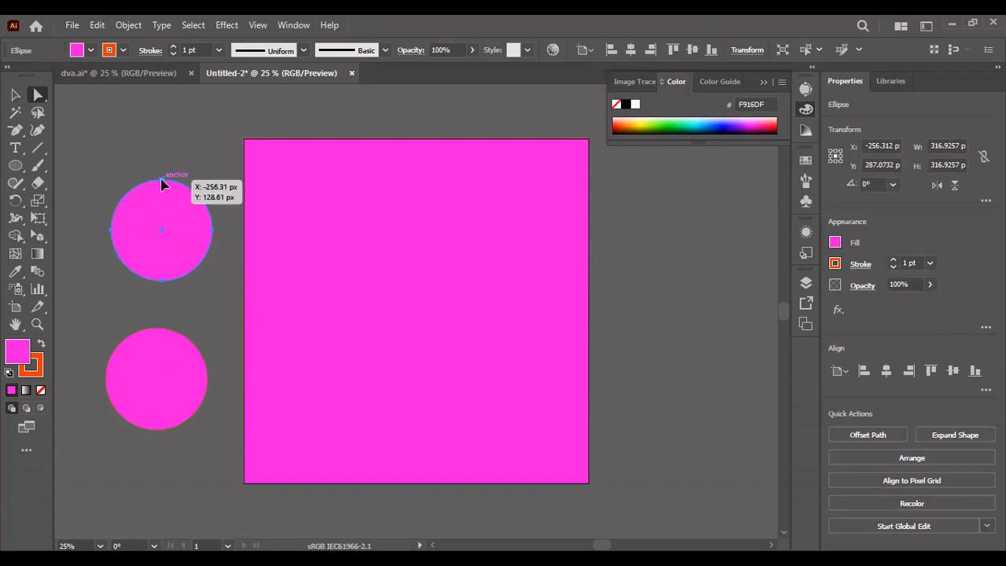
pyautogui.click(161, 180)
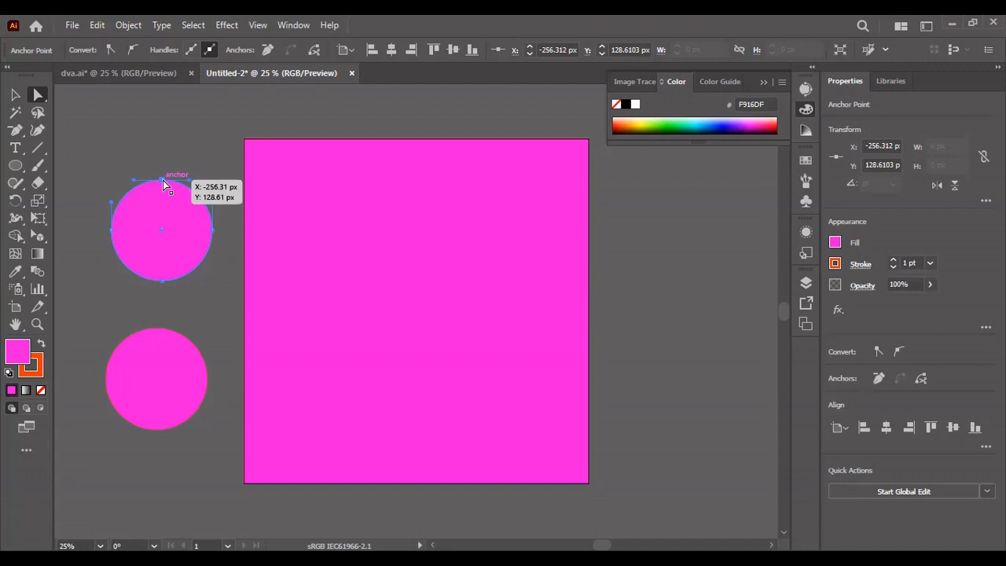
pyautogui.moveTo(163, 180); pyautogui.dragTo(161, 128)
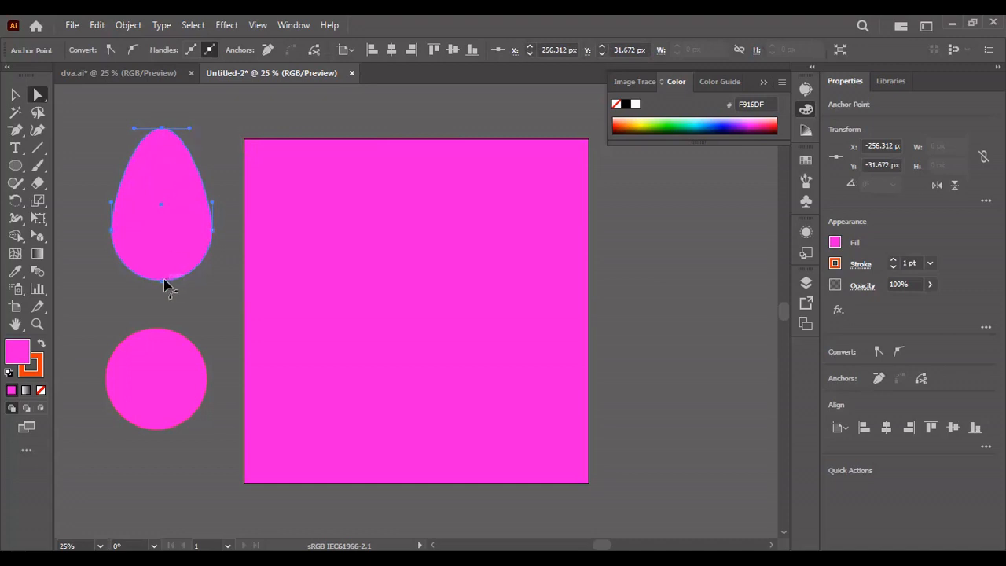
pyautogui.moveTo(164, 281); pyautogui.dragTo(163, 289)
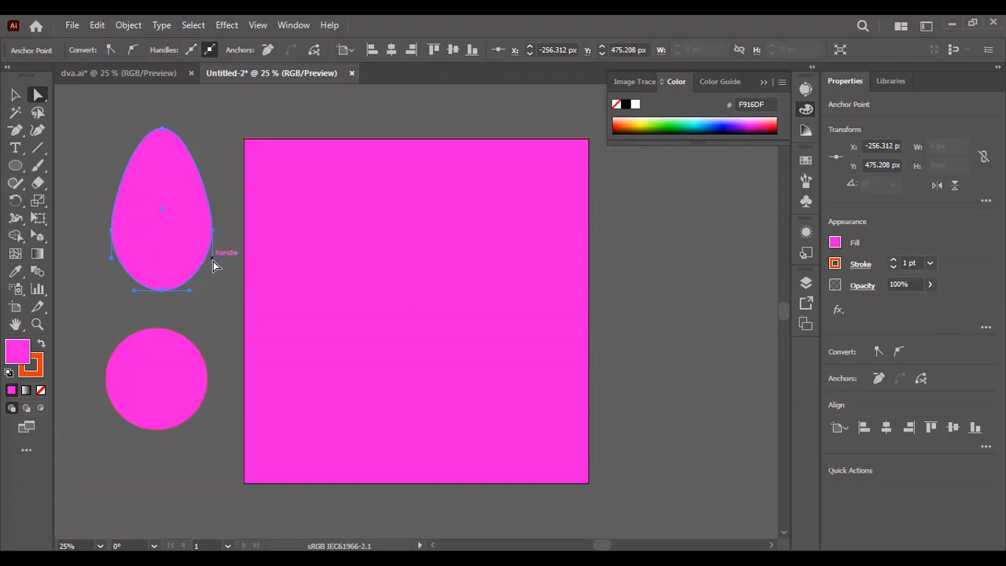
# Step: Dent the egg's lower right curve inward by adjusting the direction handles of its right and bottom anchors
pyautogui.moveTo(213, 265); pyautogui.dragTo(180, 258)
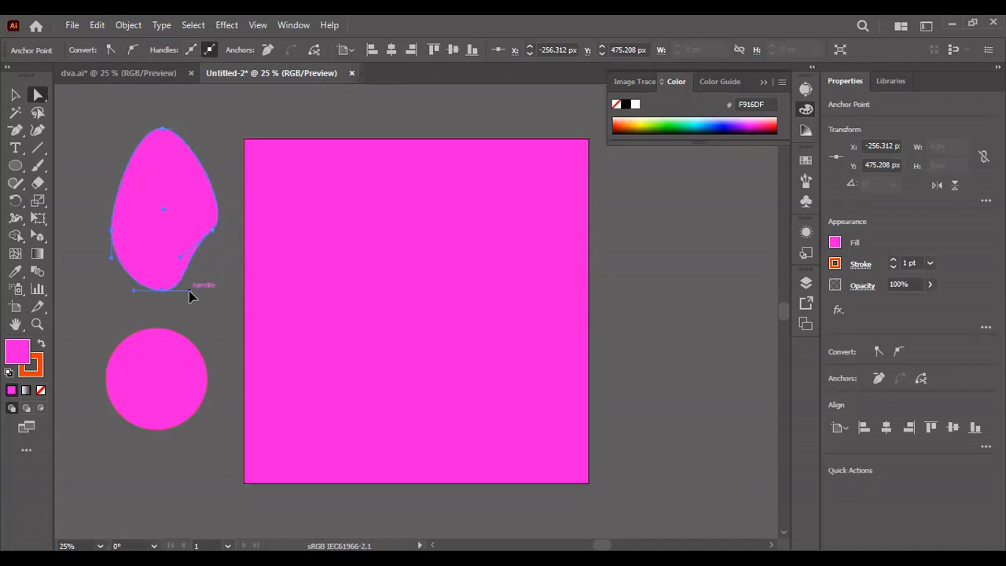
pyautogui.moveTo(190, 296); pyautogui.dragTo(220, 295)
pyautogui.moveTo(183, 262); pyautogui.dragTo(171, 240)
# Step: Reshape the rest of the egg into a pinched diamond by adjusting the handles of its top, left and bottom anchors
pyautogui.click(163, 128)
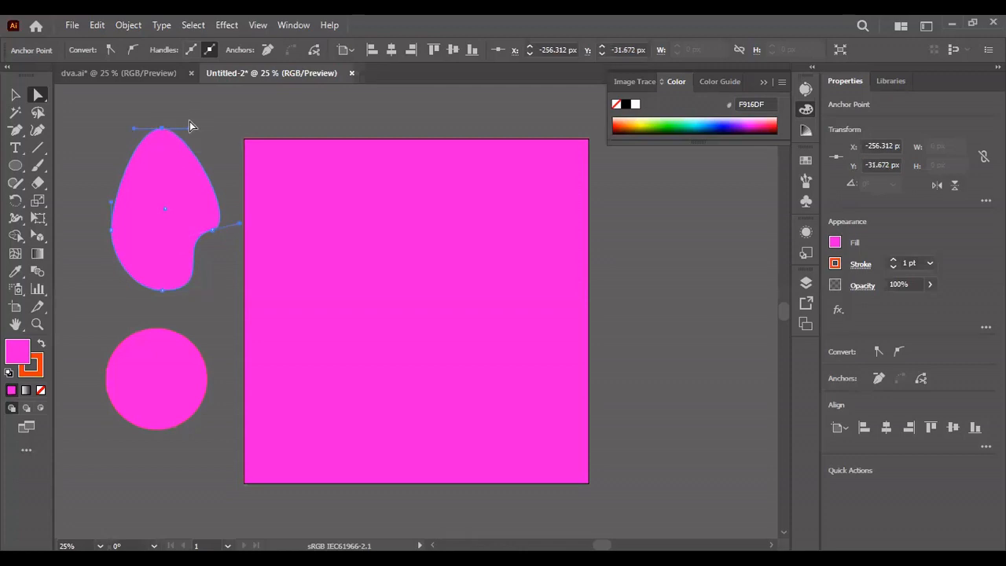
pyautogui.moveTo(189, 128); pyautogui.dragTo(107, 126)
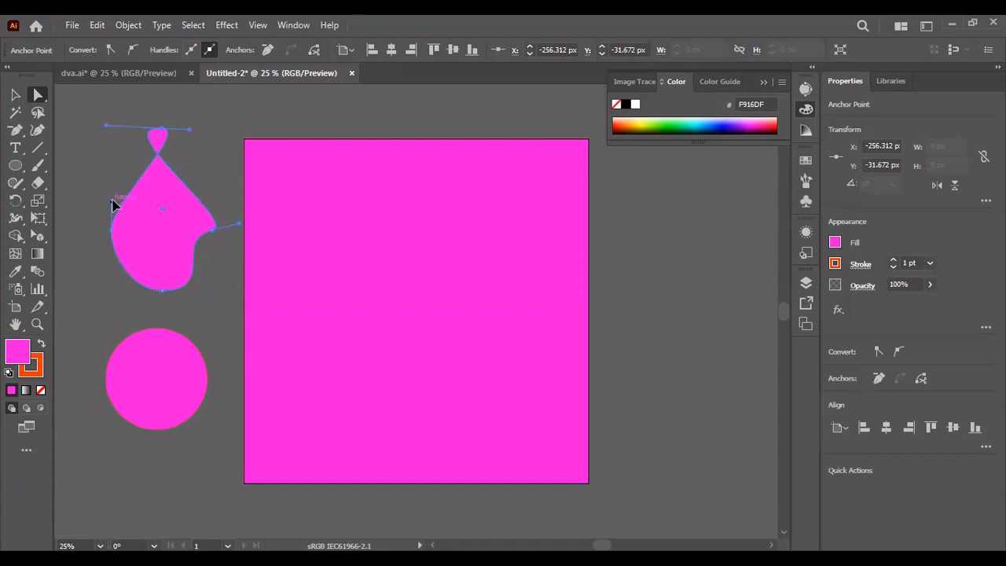
pyautogui.moveTo(113, 205); pyautogui.dragTo(99, 243)
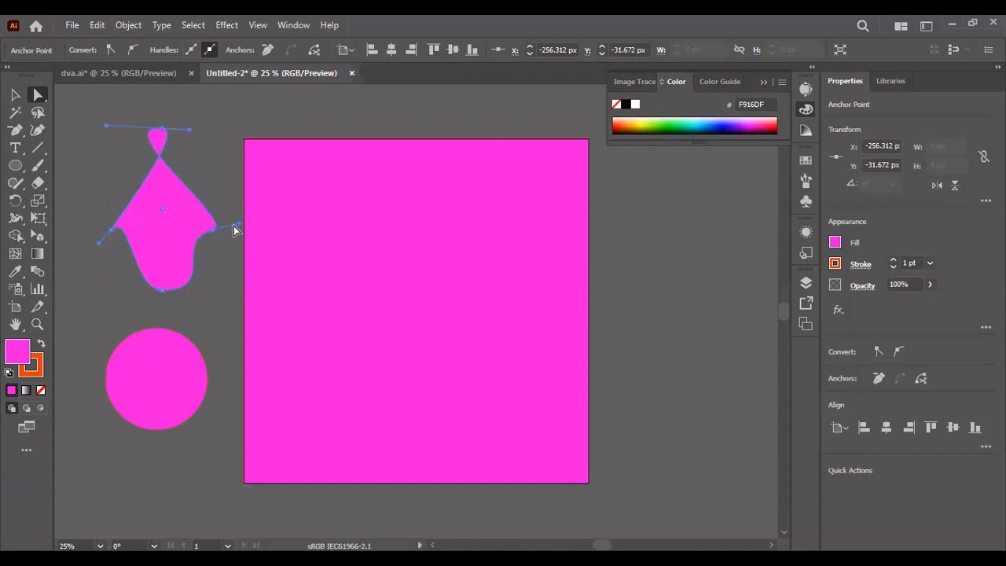
pyautogui.click(163, 291)
pyautogui.moveTo(174, 292); pyautogui.dragTo(208, 255)
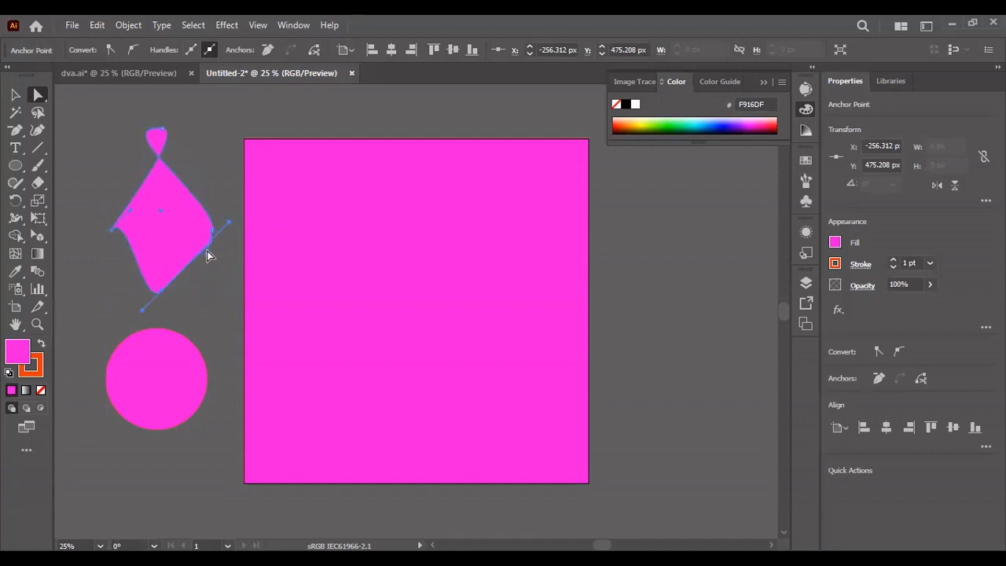
# Step: Select the reshaped path and the circle below it to inspect their anchors, including the circle's top anchor
pyautogui.click(205, 187)
pyautogui.click(195, 238)
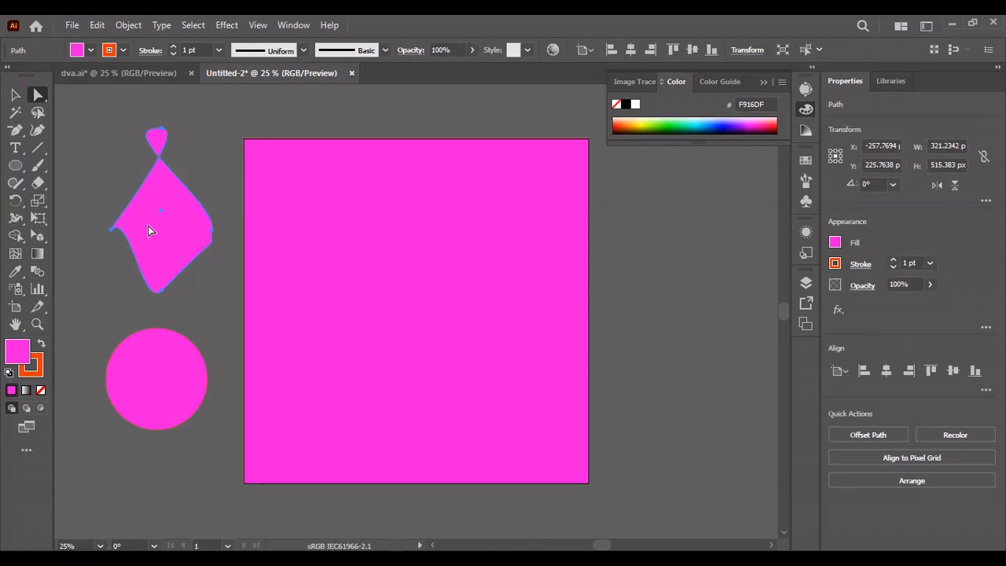
pyautogui.click(128, 361)
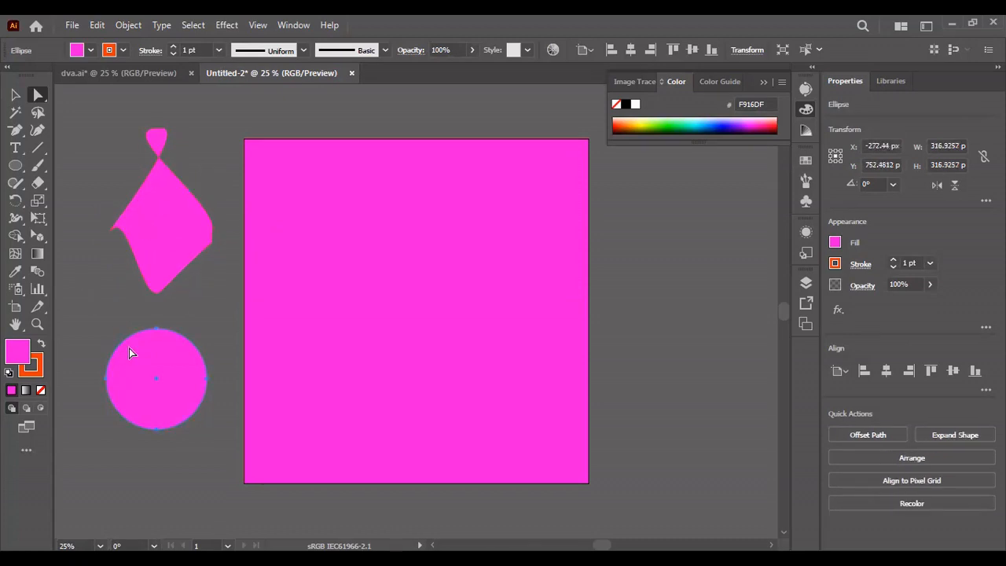
pyautogui.click(157, 328)
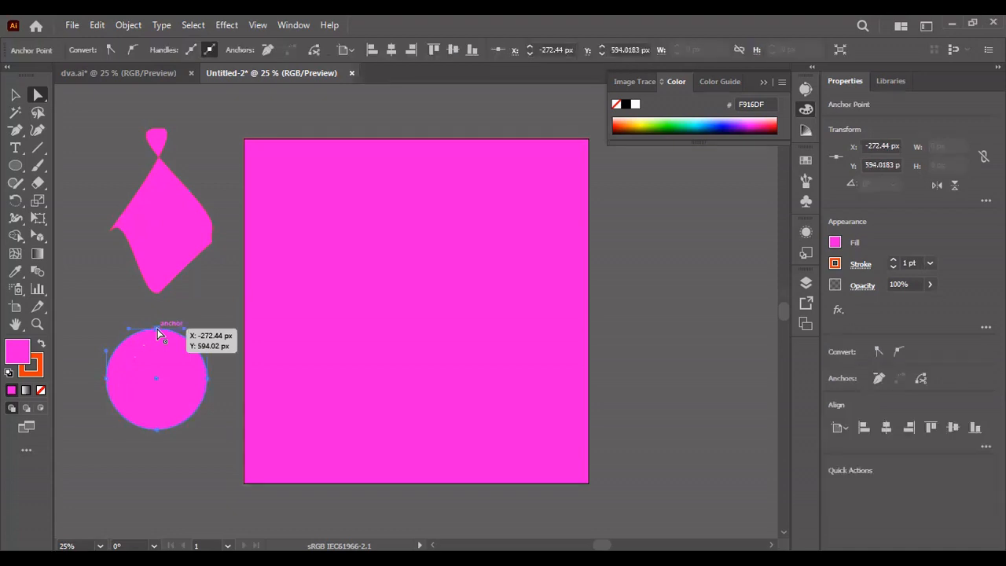
# Step: Draw a square of about 535 px inside the magenta square with the Rectangle tool, centred at about X 503 px, Y 604 px
pyautogui.click(15, 166)
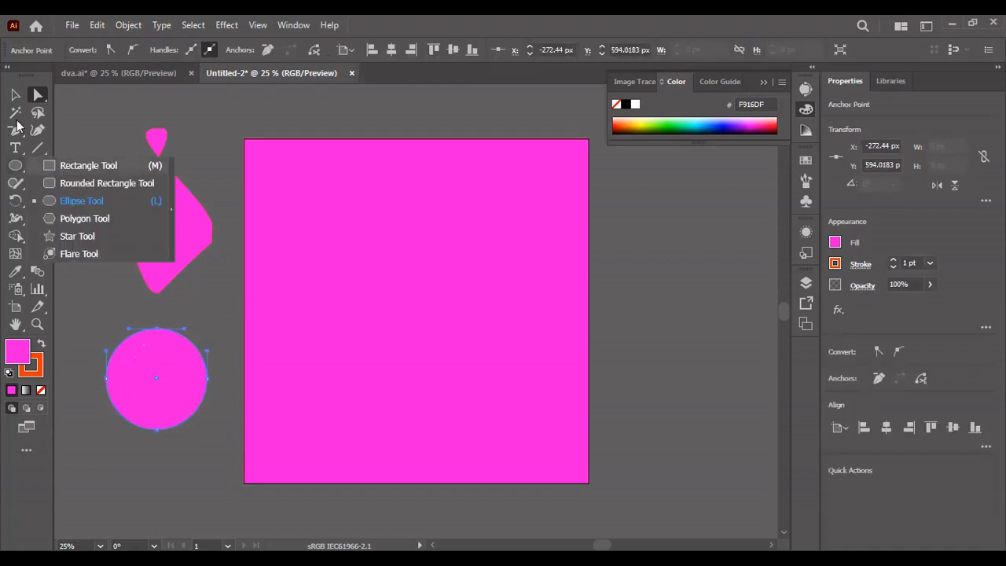
pyautogui.press('v')
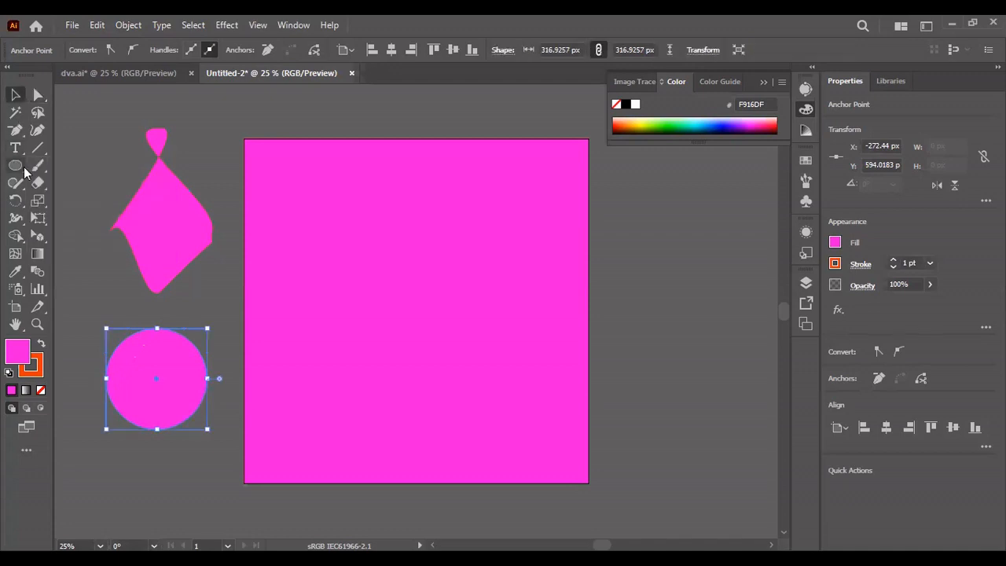
pyautogui.click(24, 171)
pyautogui.click(78, 166)
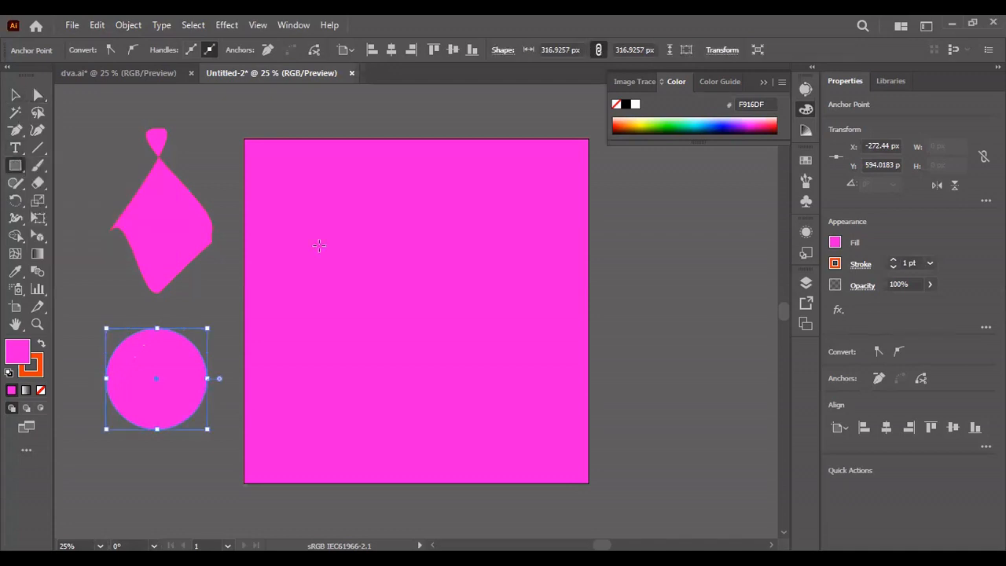
pyautogui.moveTo(319, 245); pyautogui.dragTo(490, 417)
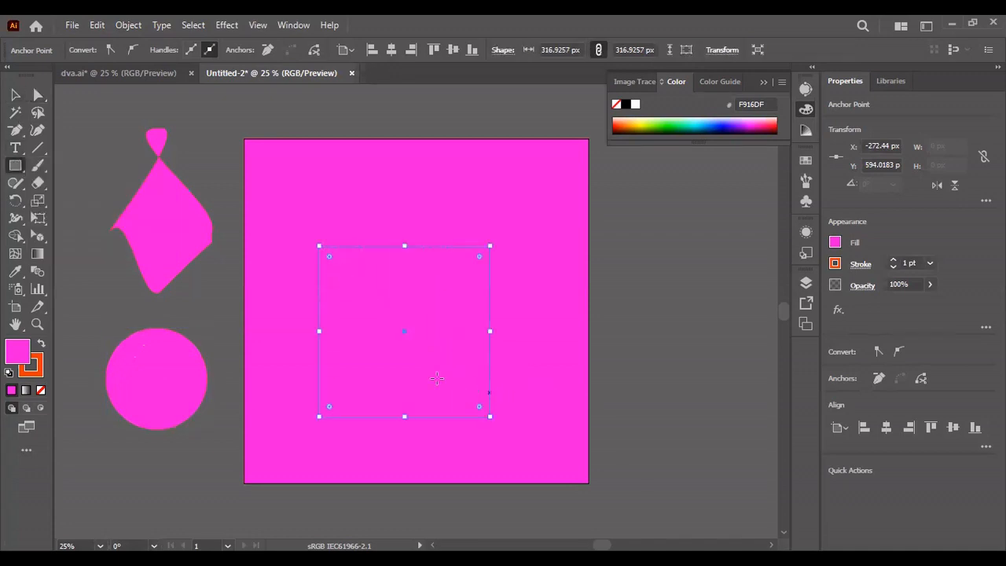
# Step: Fill the new inner square with the near-white colour F9F4F9
pyautogui.doubleClick(13, 358)
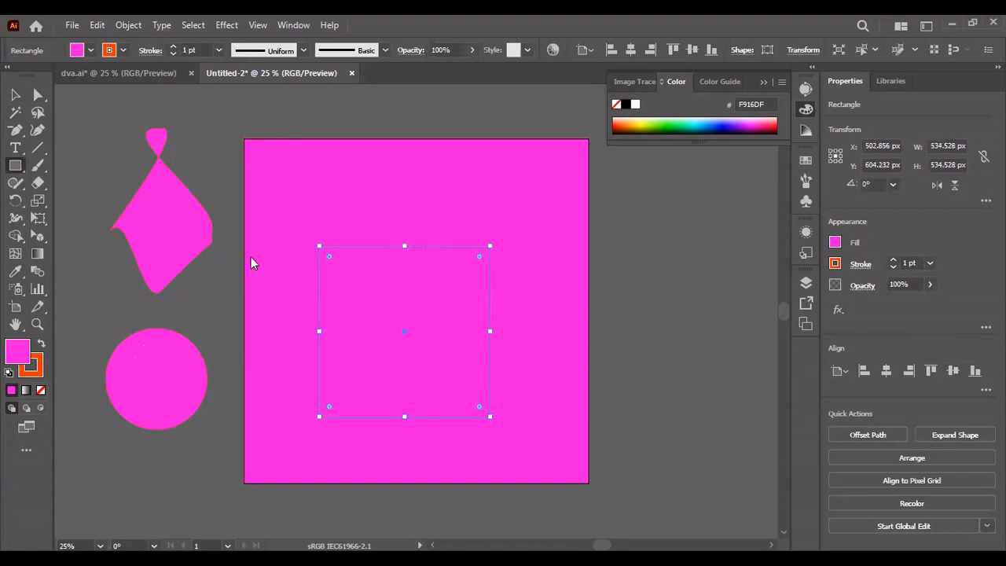
pyautogui.click(313, 195)
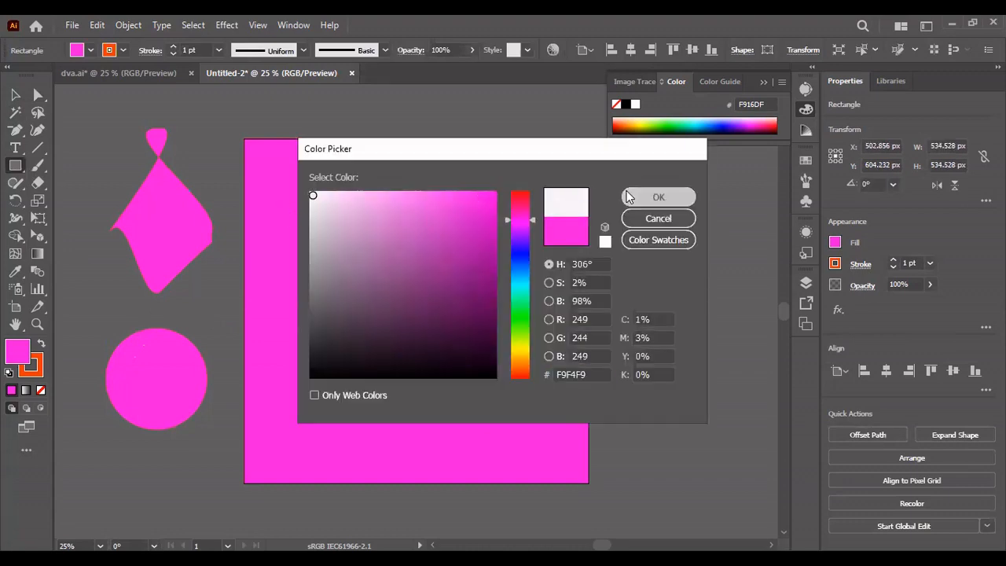
pyautogui.press('Return')
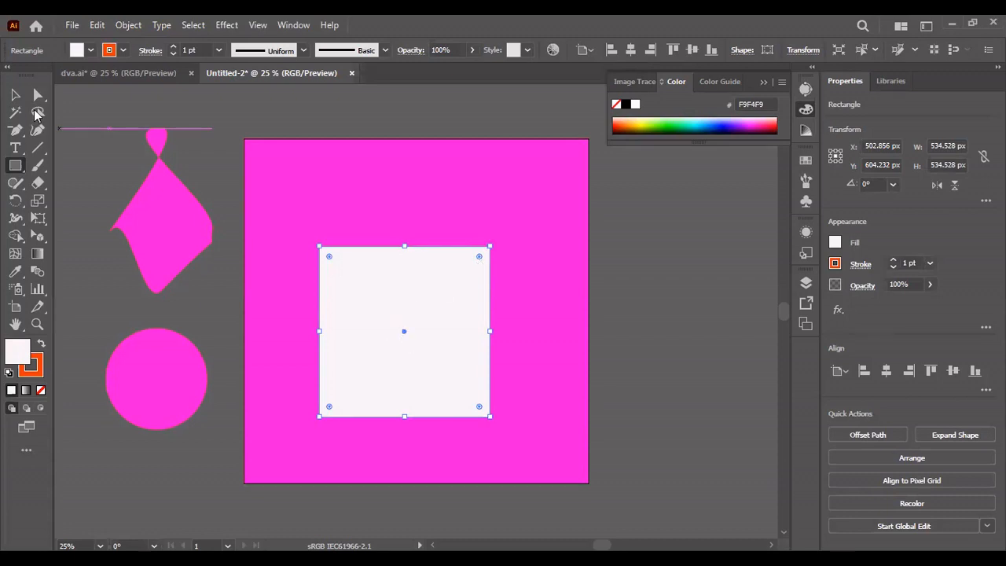
# Step: Try rounding the white square's corners into a full circle with a slightly tighter upper-right corner, and undo both changes
pyautogui.click(15, 95)
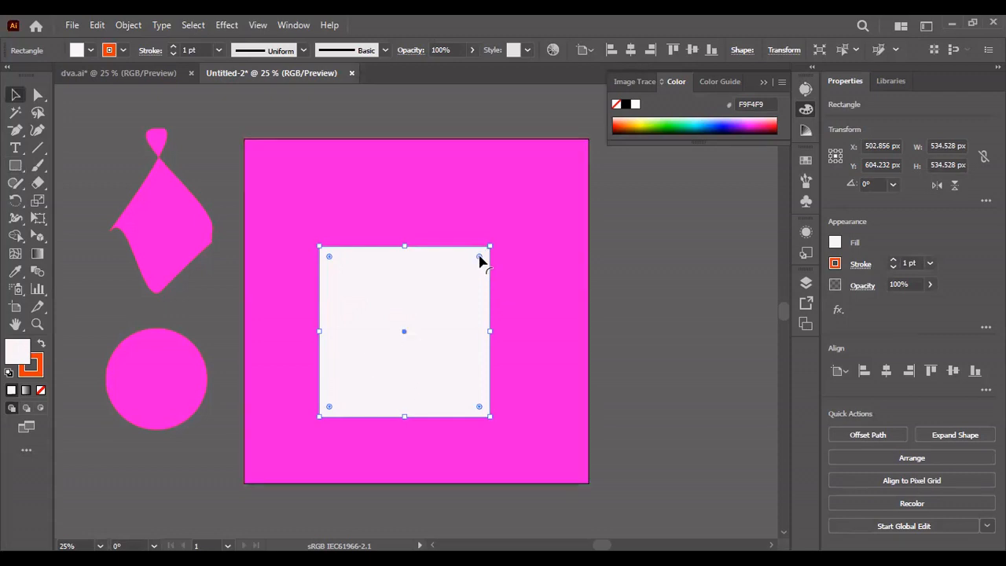
pyautogui.moveTo(479, 258); pyautogui.dragTo(424, 363)
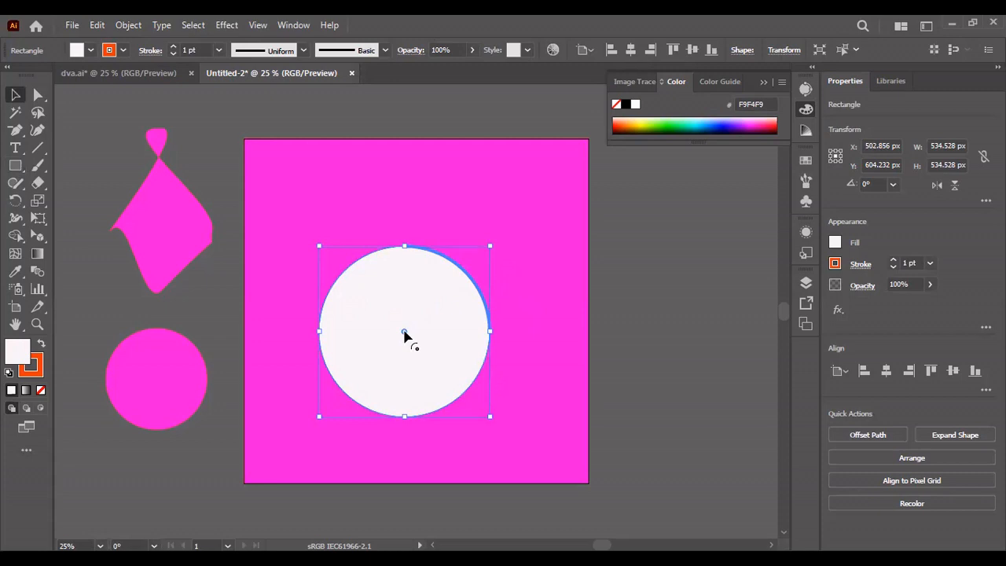
pyautogui.moveTo(404, 331); pyautogui.dragTo(424, 316)
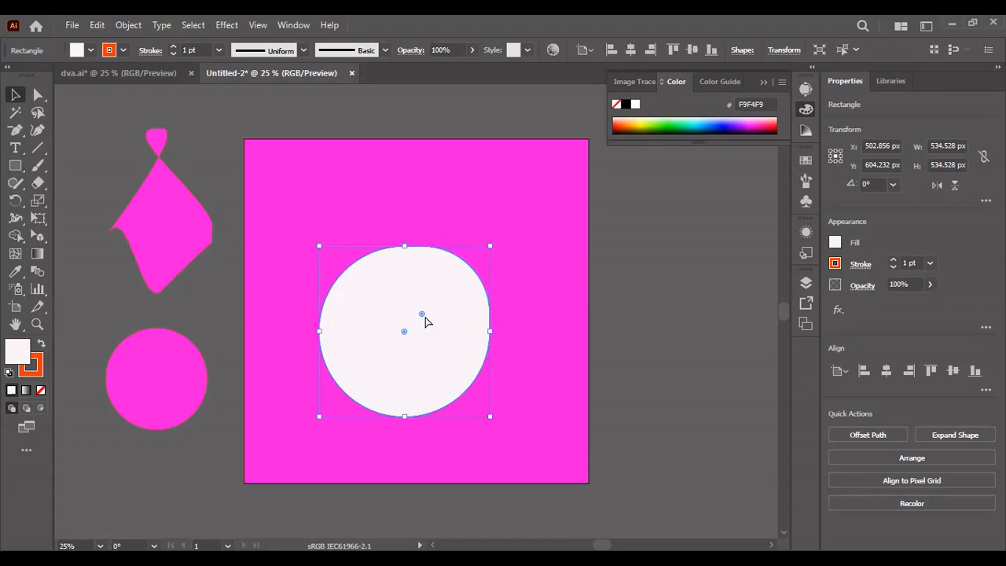
pyautogui.hotkey('ctrl', 'z')
pyautogui.hotkey('ctrl', 'z')
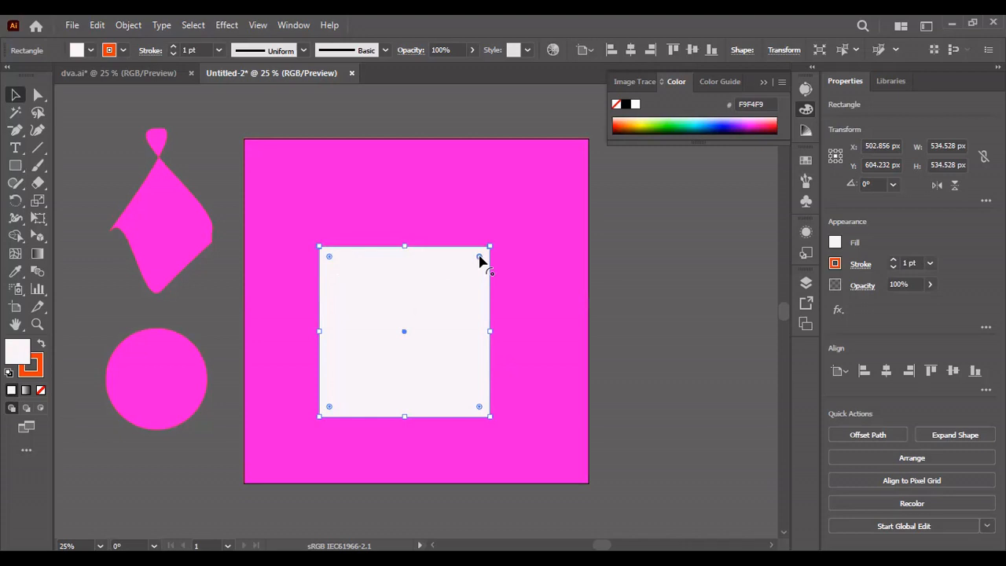
# Step: Try rounding only the white square's upper-right corner with a larger and a smaller radius, undoing each attempt
pyautogui.moveTo(480, 257); pyautogui.dragTo(450, 292)
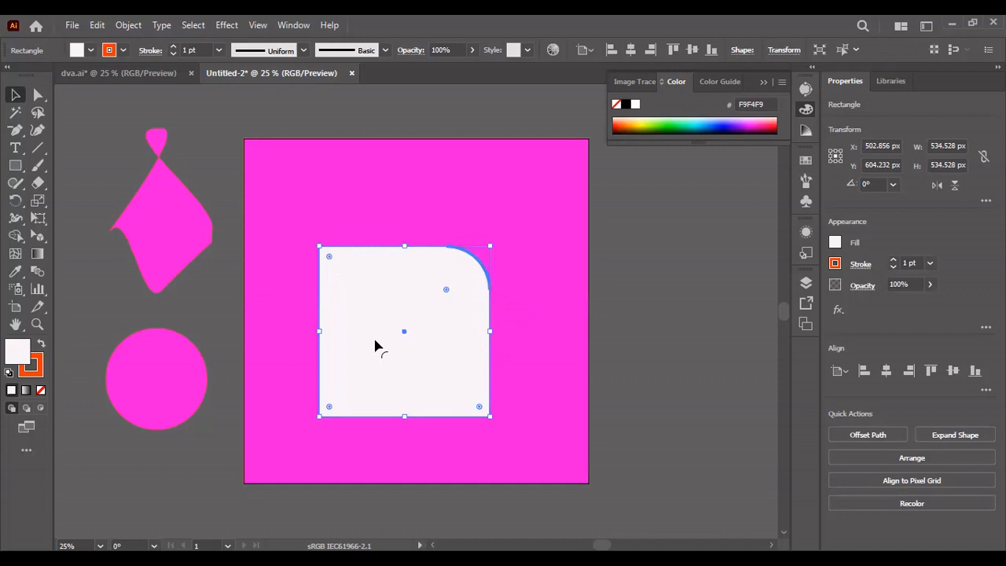
pyautogui.hotkey('ctrl', 'z')
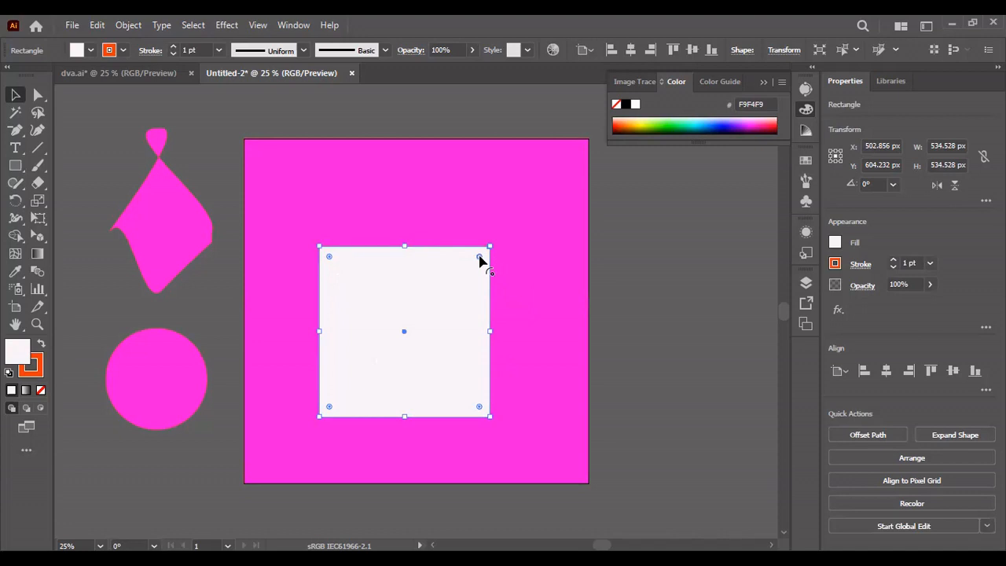
pyautogui.moveTo(480, 259); pyautogui.dragTo(464, 276)
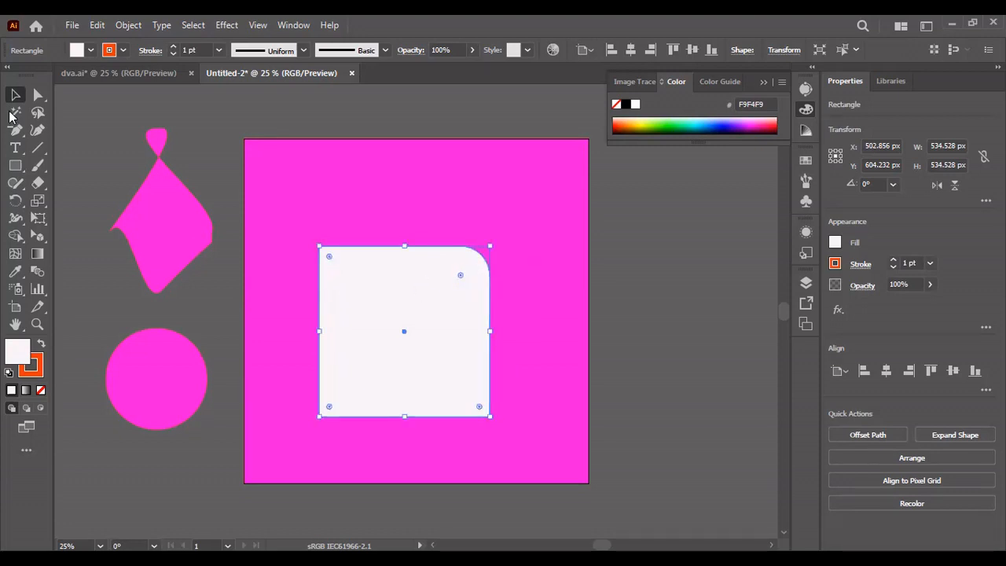
pyautogui.press('a')
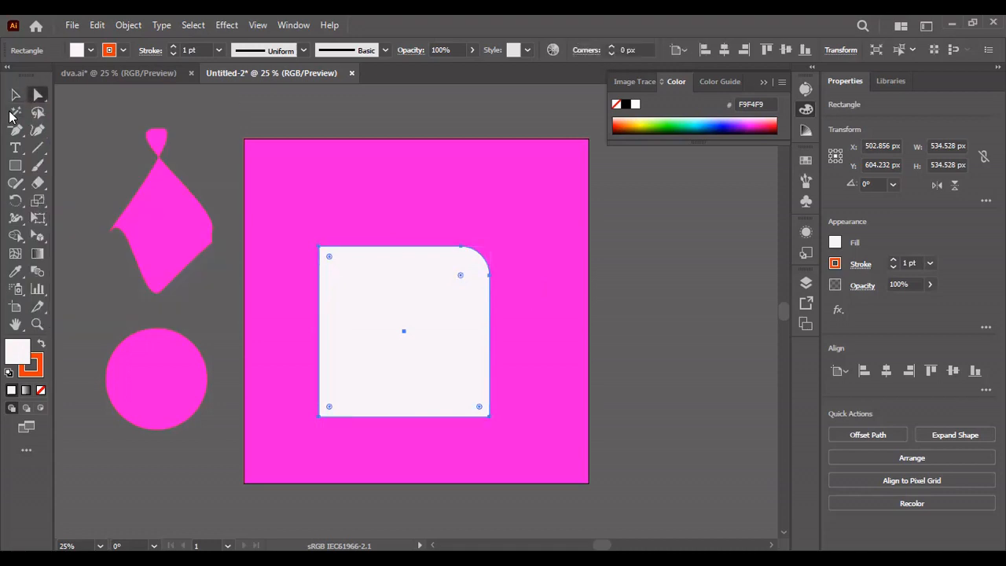
pyautogui.hotkey('ctrl', 'z')
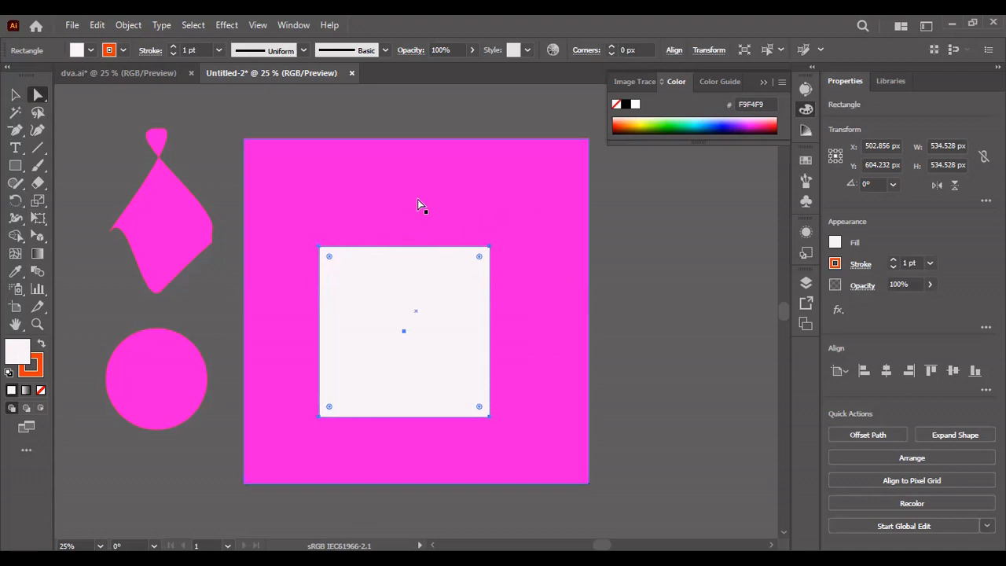
# Step: Join the white square's two top anchors near X 484 px, Y 312 px as a triangle, and pull one inward to about X 521 px, Y 692 px
pyautogui.click(489, 246)
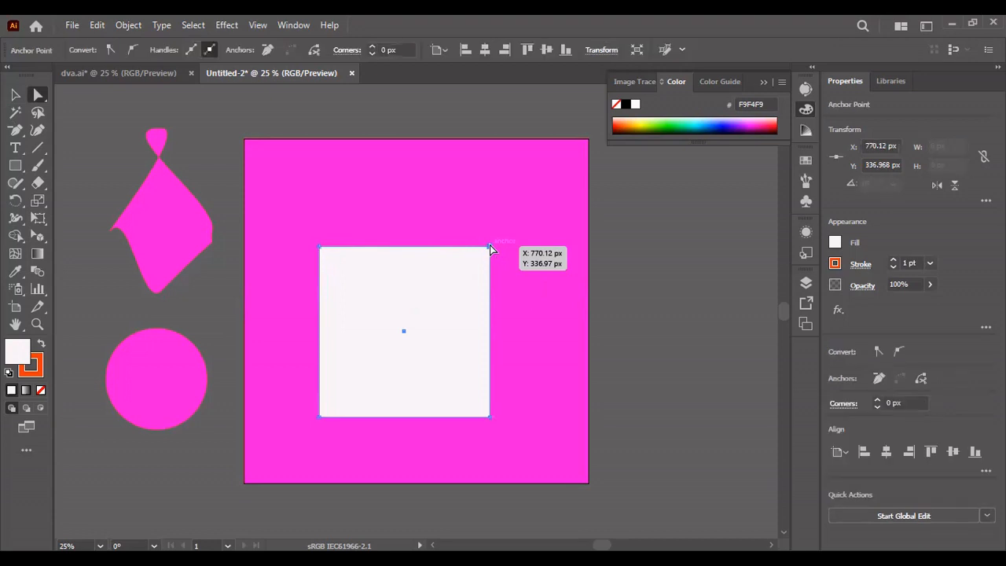
pyautogui.moveTo(489, 247); pyautogui.dragTo(405, 244)
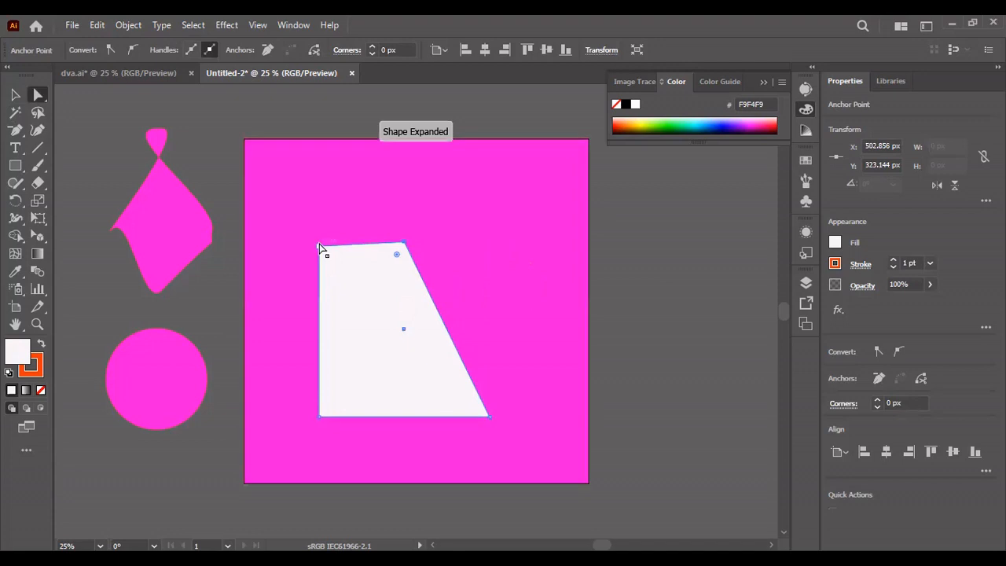
pyautogui.moveTo(320, 246); pyautogui.dragTo(385, 246)
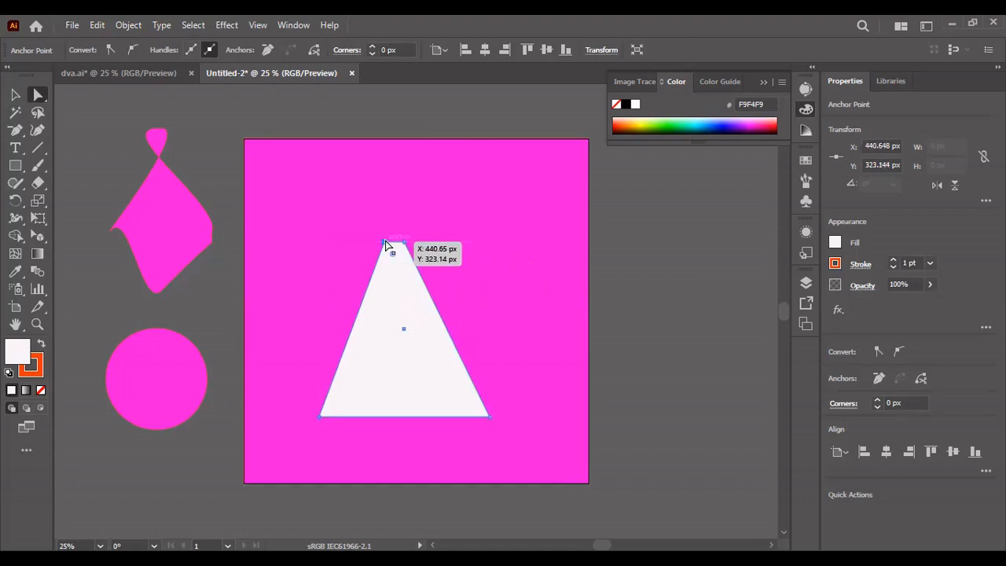
pyautogui.moveTo(385, 246); pyautogui.dragTo(400, 244)
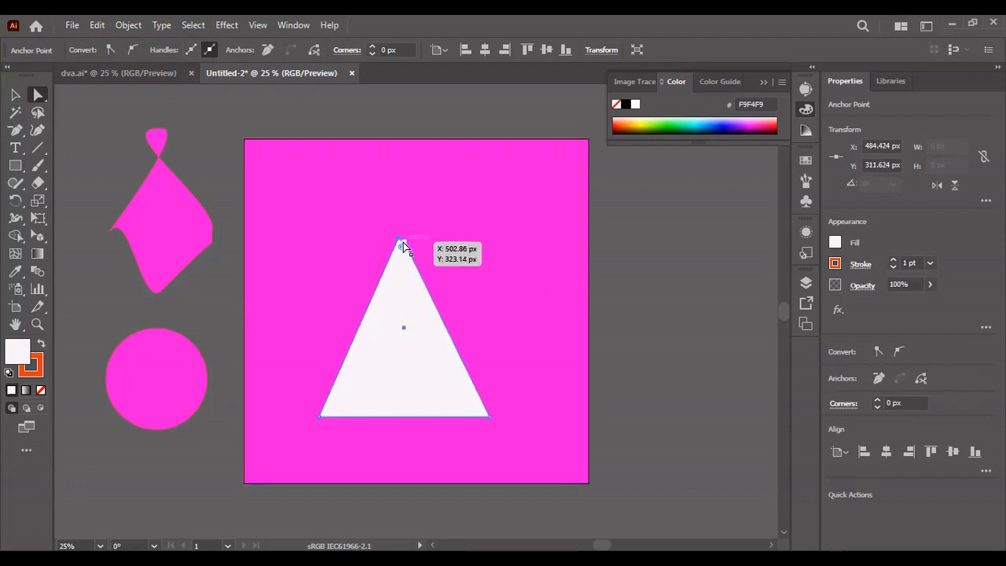
pyautogui.moveTo(403, 242); pyautogui.dragTo(398, 238)
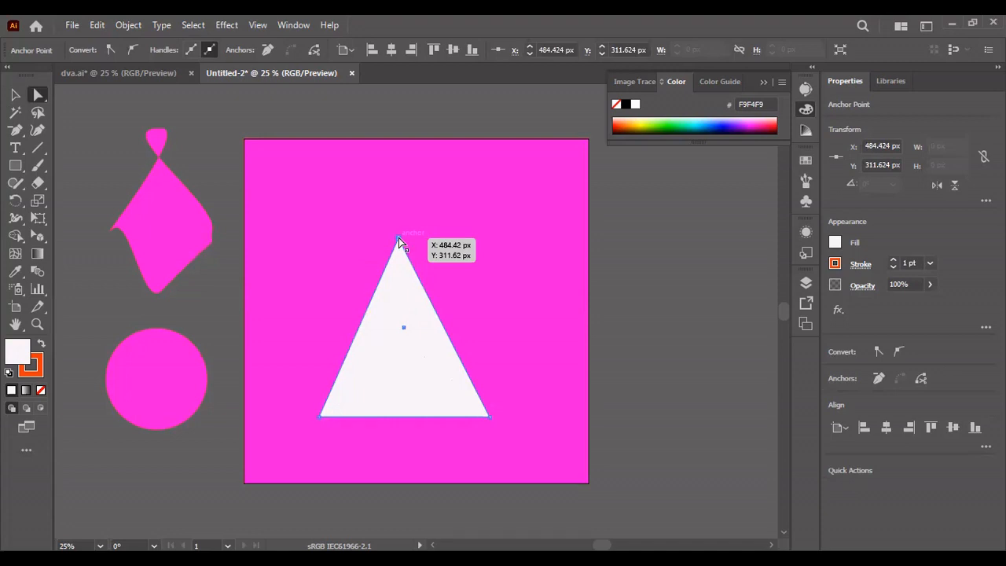
pyautogui.moveTo(399, 238); pyautogui.dragTo(410, 364)
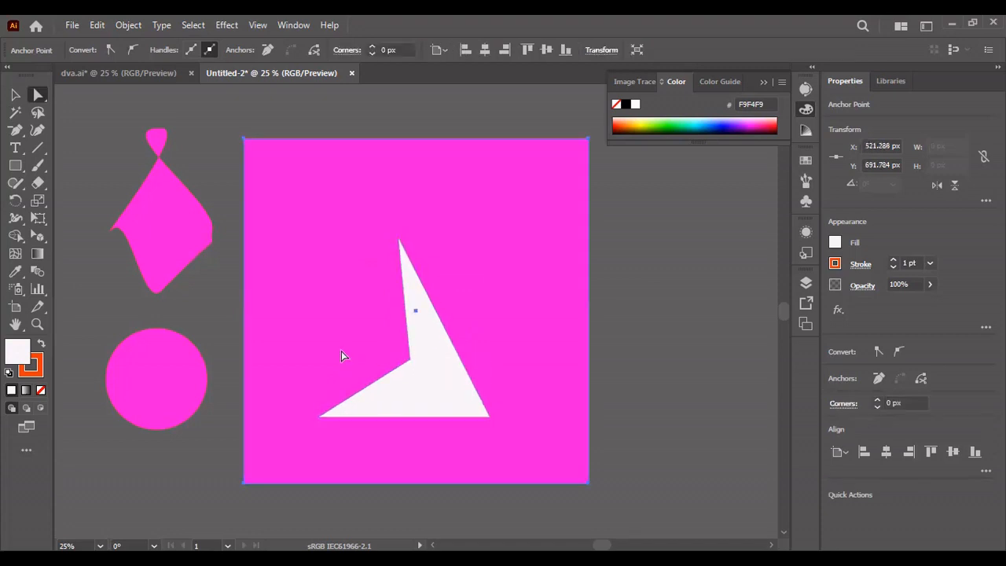
pyautogui.click(341, 350)
# Step: Delete the notched white shape, the reshaped egg and the remaining circle, keeping only the magenta square
pyautogui.click(393, 388)
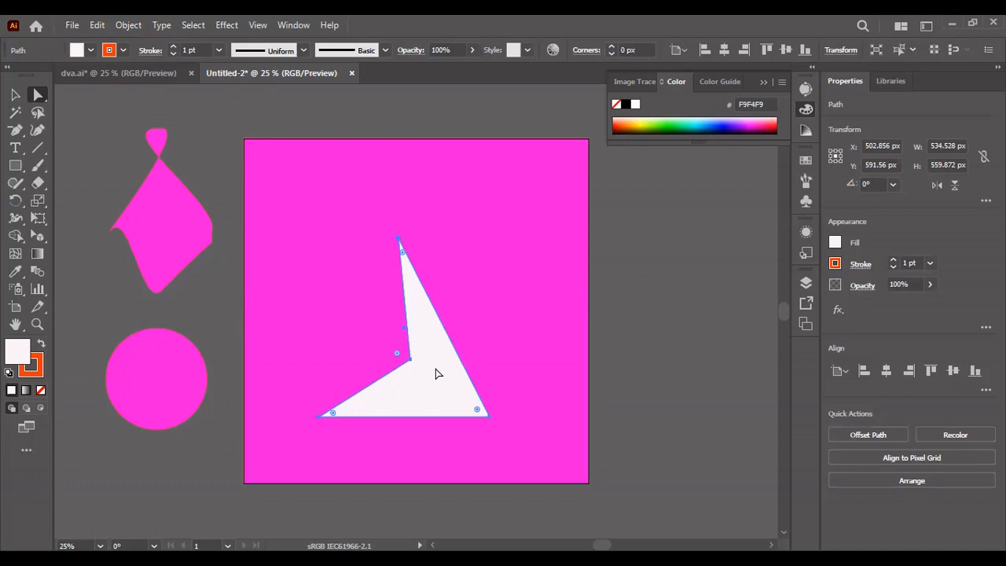
pyautogui.press('Delete')
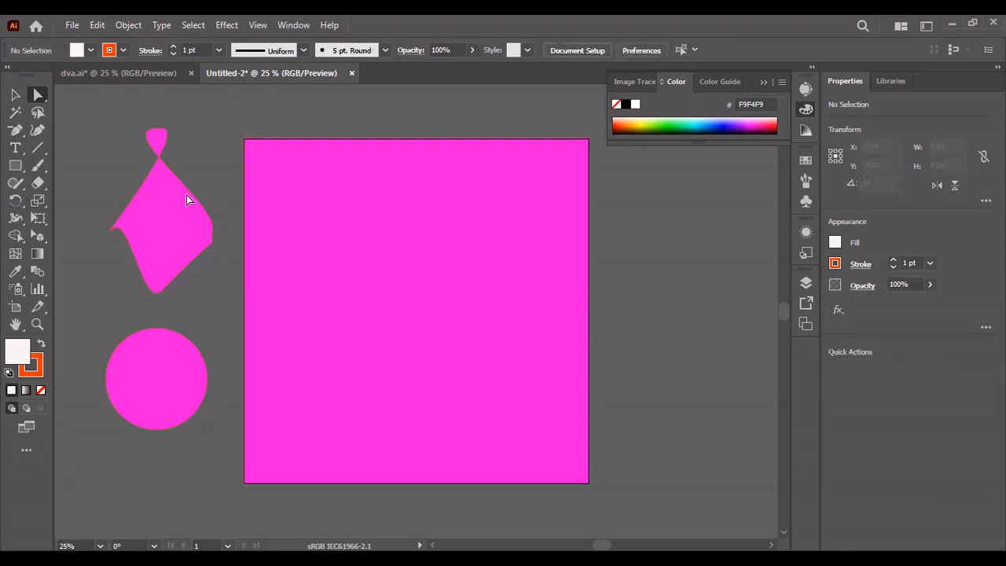
pyautogui.click(174, 211)
pyautogui.press('Delete')
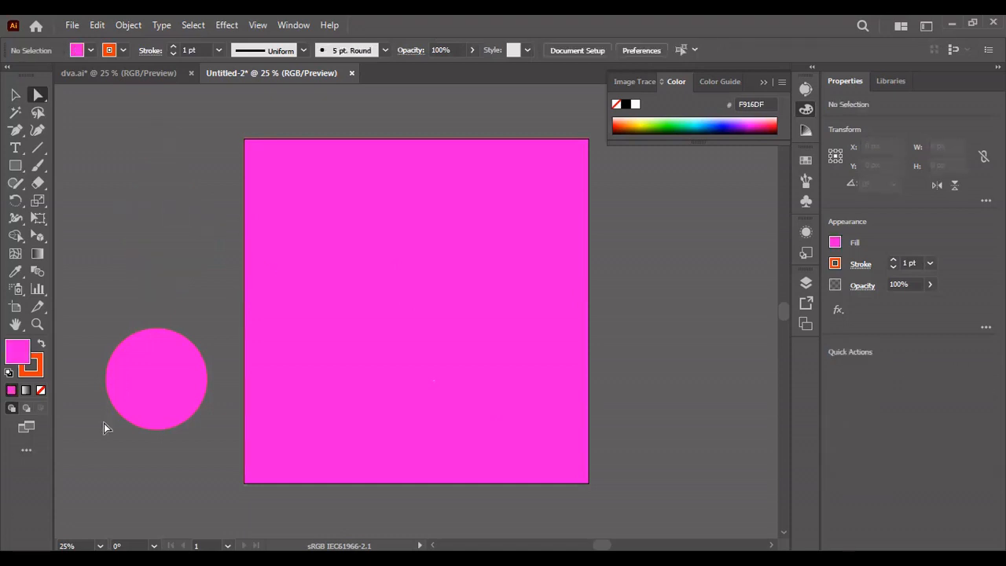
pyautogui.click(179, 383)
pyautogui.press('Delete')
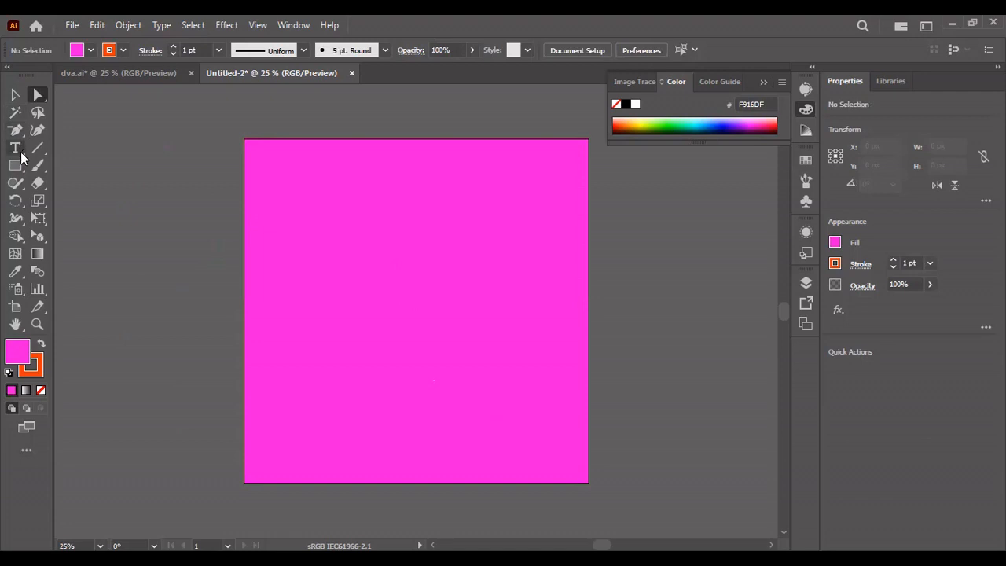
# Step: Try drawing an open curved Pen tool path on the magenta square, ending near X 282 px, Y 468 px, and undo its segments
pyautogui.moveTo(18, 140); pyautogui.dragTo(59, 127)
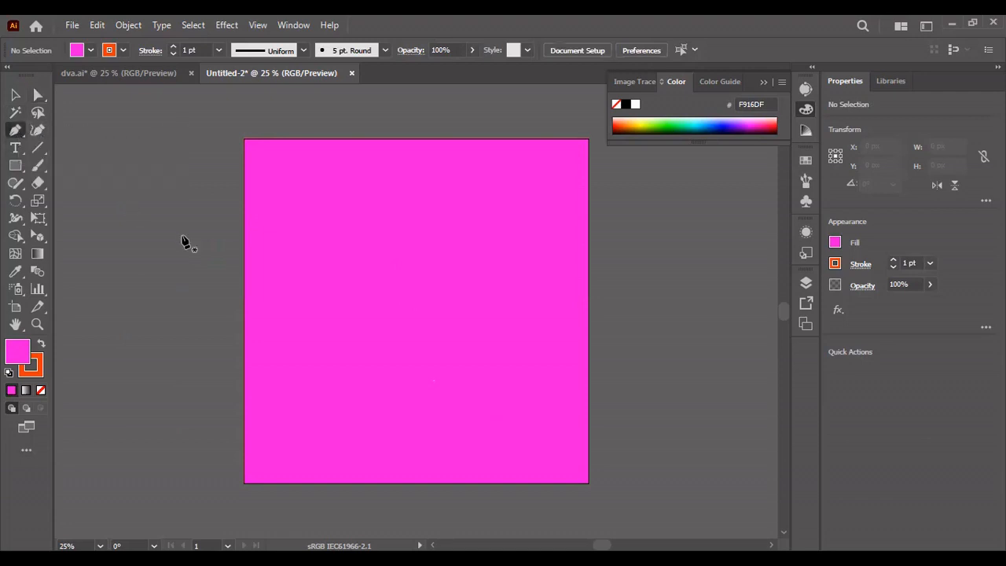
pyautogui.click(375, 226)
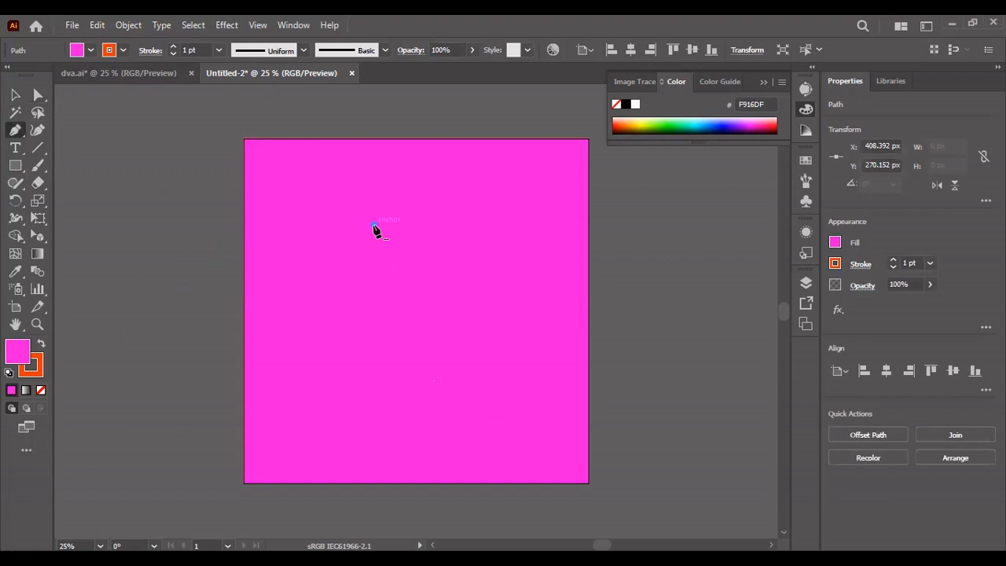
pyautogui.moveTo(374, 227); pyautogui.dragTo(359, 322)
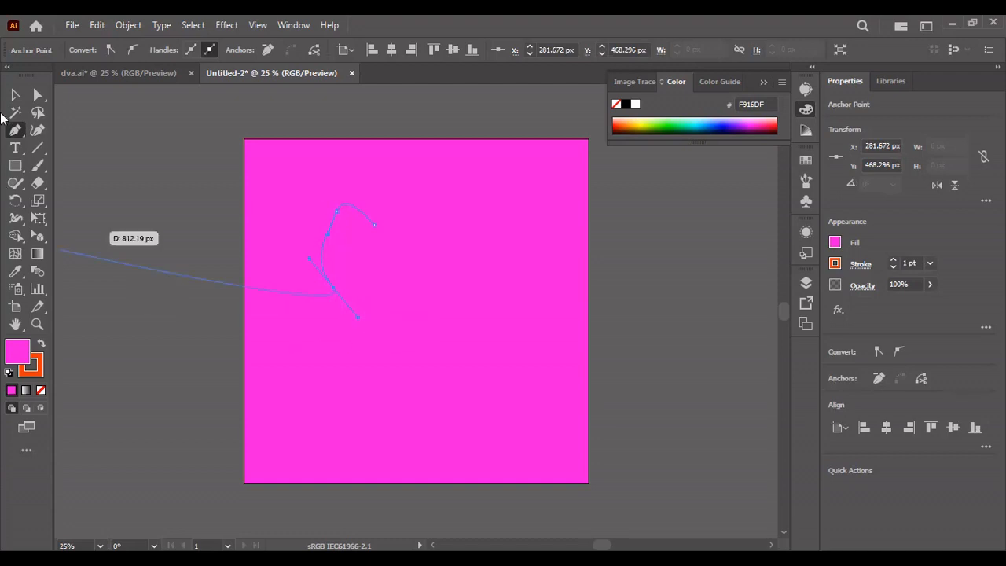
pyautogui.click(15, 94)
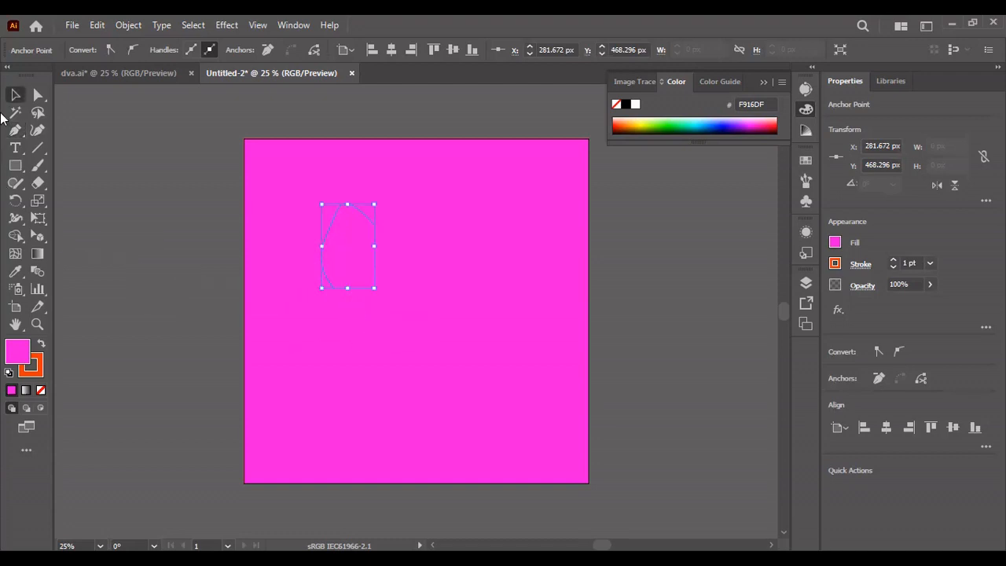
pyautogui.rightClick(333, 240)
pyautogui.click(319, 303)
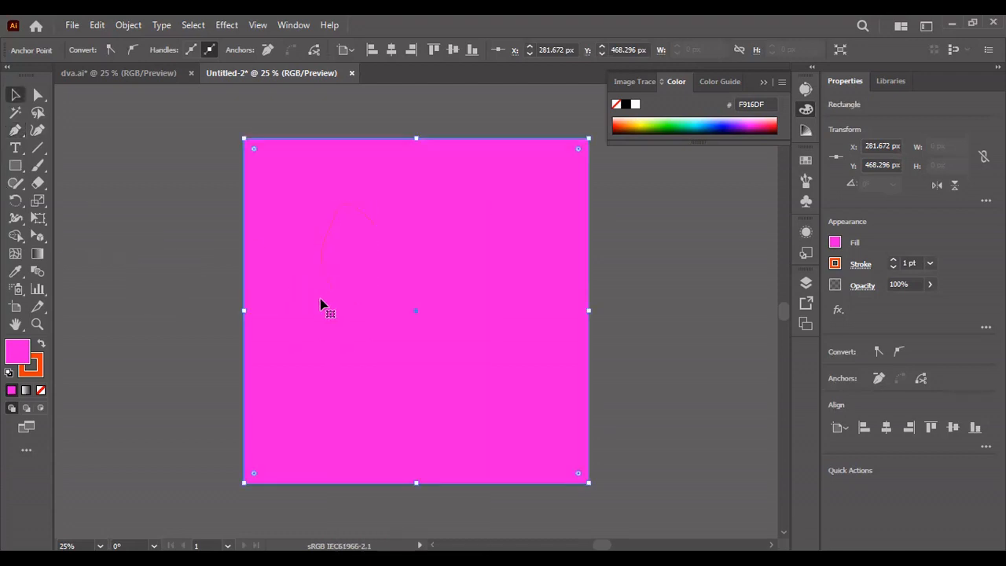
pyautogui.click(336, 291)
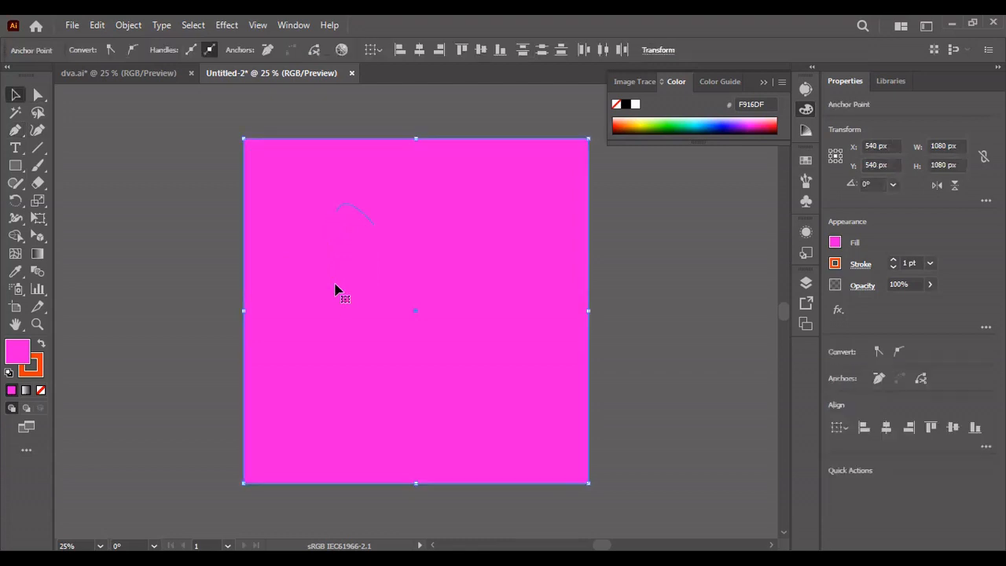
pyautogui.click(336, 290)
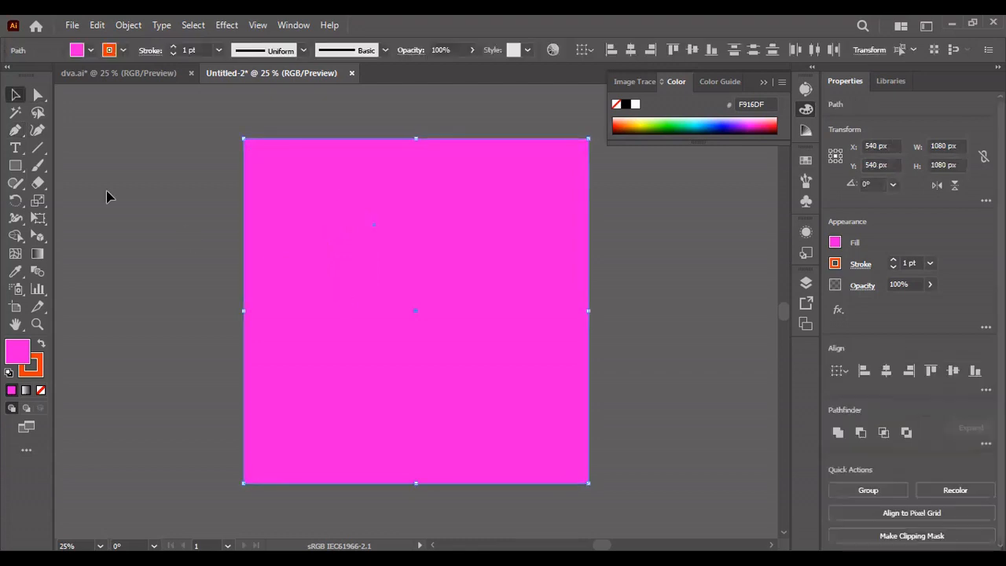
# Step: Try a straight and a curved Pen tool segment from about X 397 px, Y 360 px on the magenta square, undoing both
pyautogui.click(15, 130)
pyautogui.moveTo(368, 254); pyautogui.dragTo(331, 247)
pyautogui.click(331, 239)
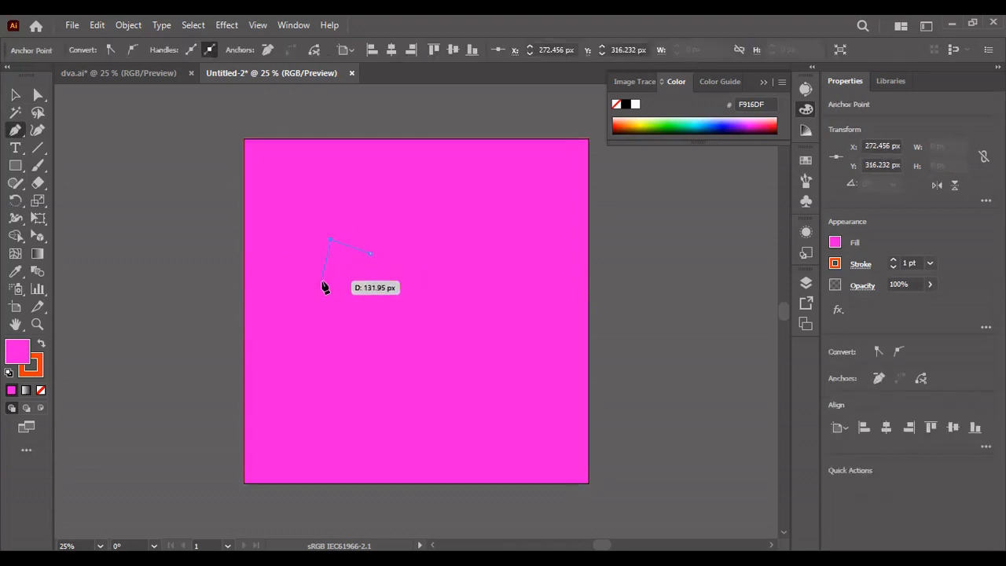
pyautogui.hotkey('ctrl', 'z')
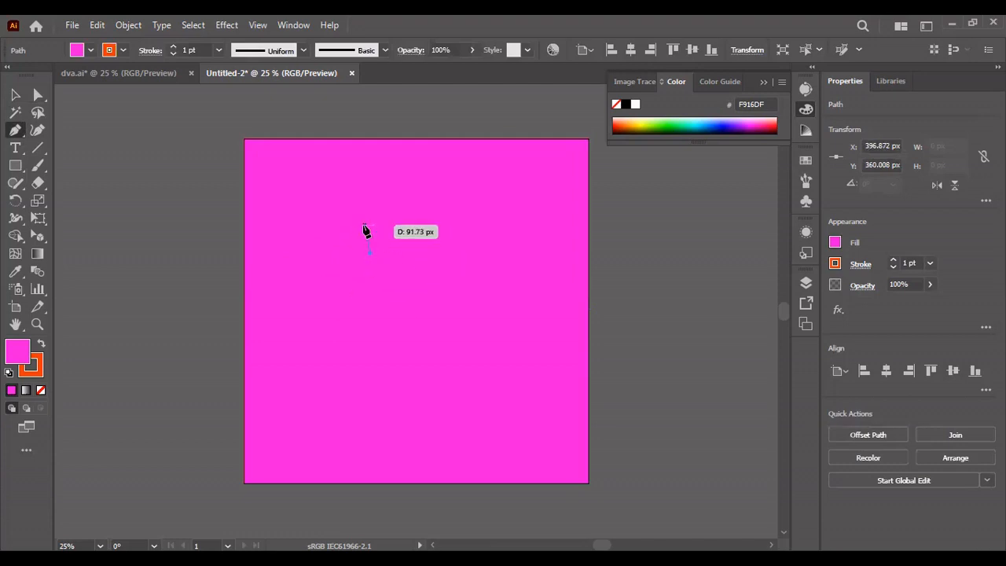
pyautogui.moveTo(338, 242); pyautogui.dragTo(310, 332)
pyautogui.hotkey('ctrl', 'z')
pyautogui.hotkey('ctrl', 'z')
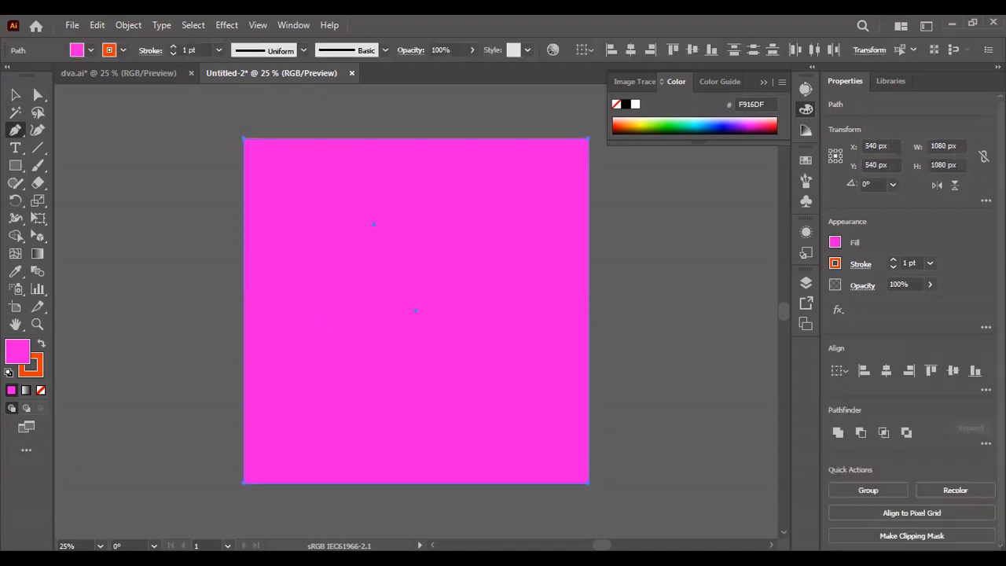
# Step: Draw a half-petal about 146 by 359 px beside the magenta square with the Pen tool, and move it up to about Y 360 px
pyautogui.click(138, 243)
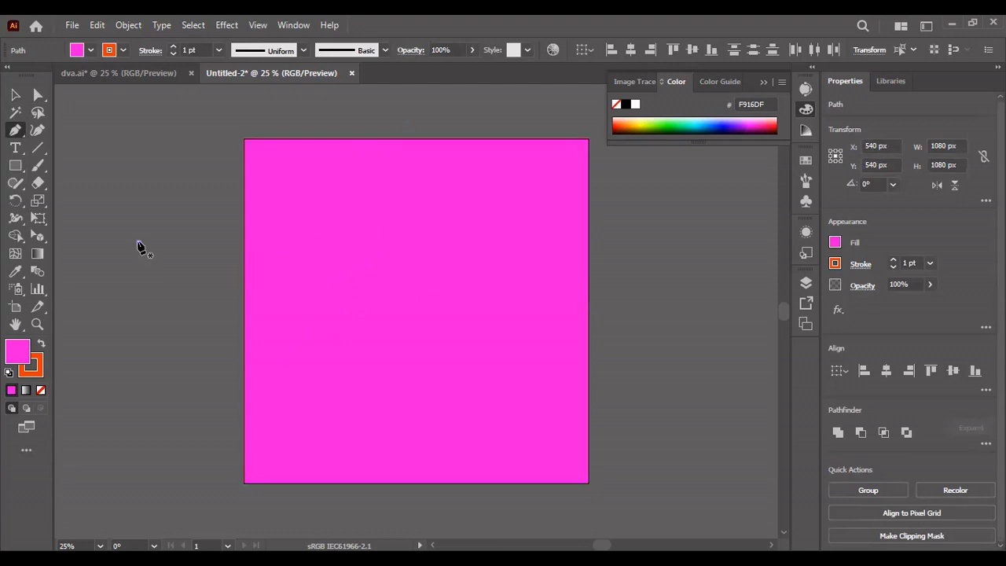
pyautogui.moveTo(116, 243); pyautogui.dragTo(112, 261)
pyautogui.moveTo(103, 313); pyautogui.dragTo(26, 126)
pyautogui.press('v')
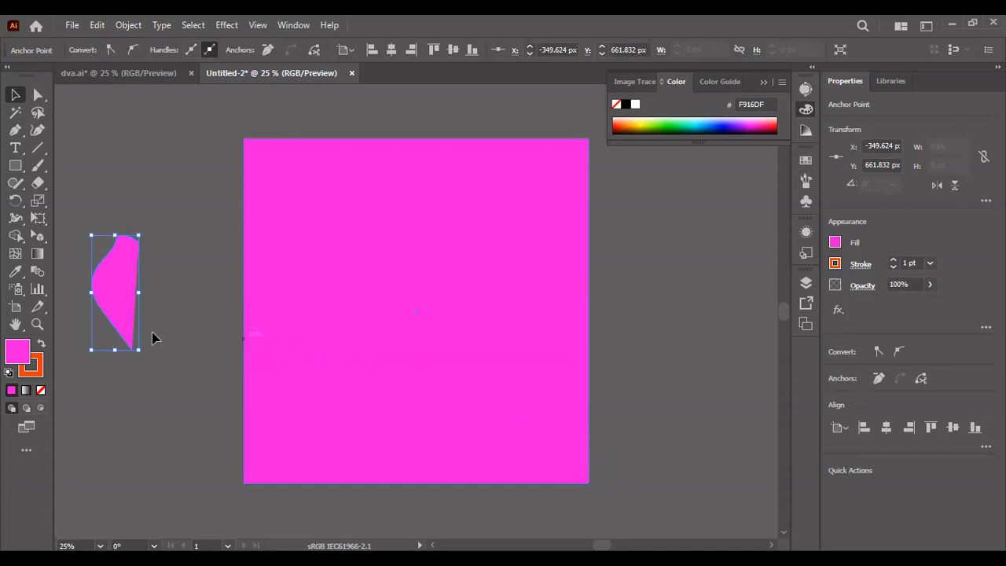
pyautogui.click(129, 297)
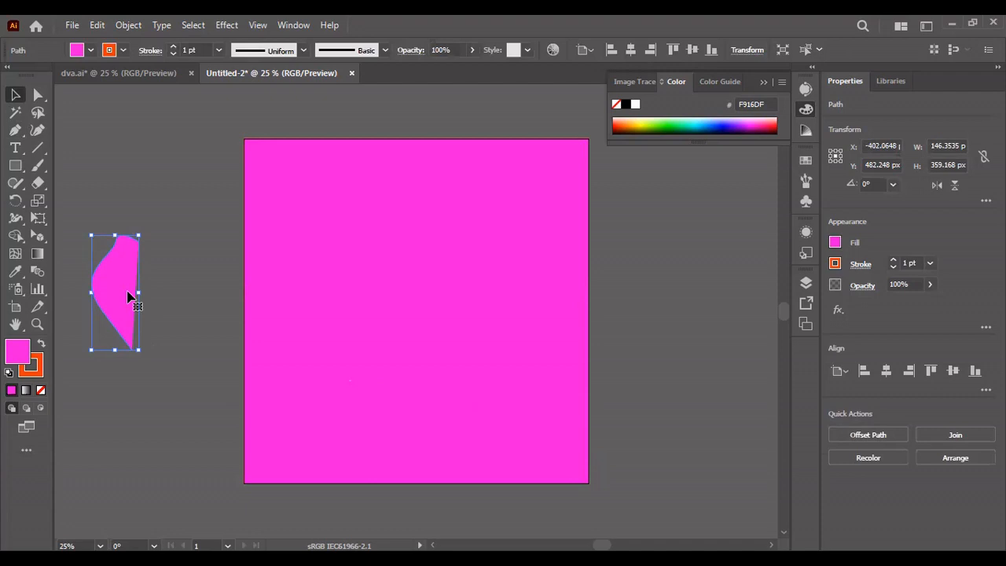
pyautogui.moveTo(114, 270); pyautogui.dragTo(119, 235)
# Step: Try closing the half-petal with a bulging curved side using the Curvature tool, undoing each attempt
pyautogui.click(38, 132)
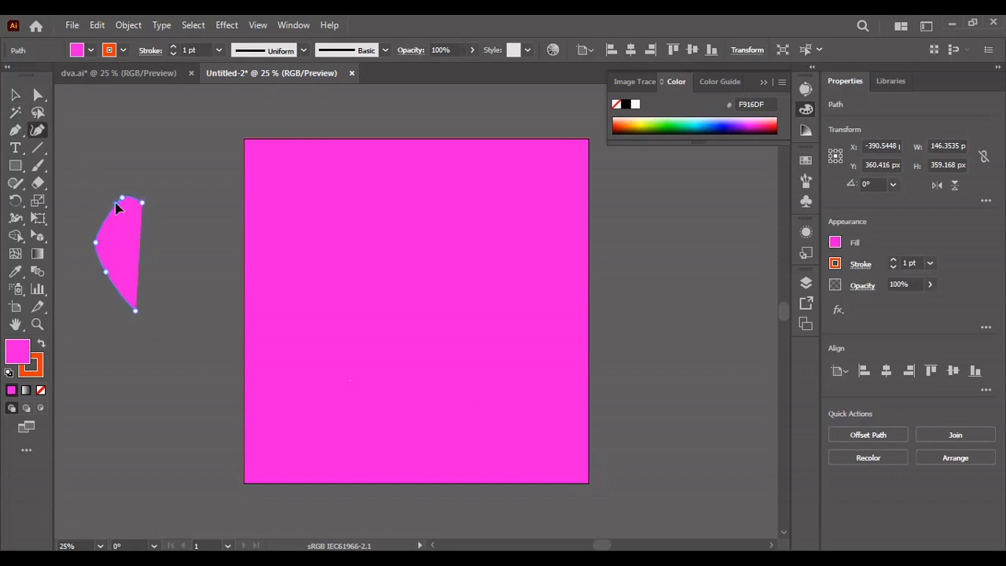
pyautogui.click(116, 203)
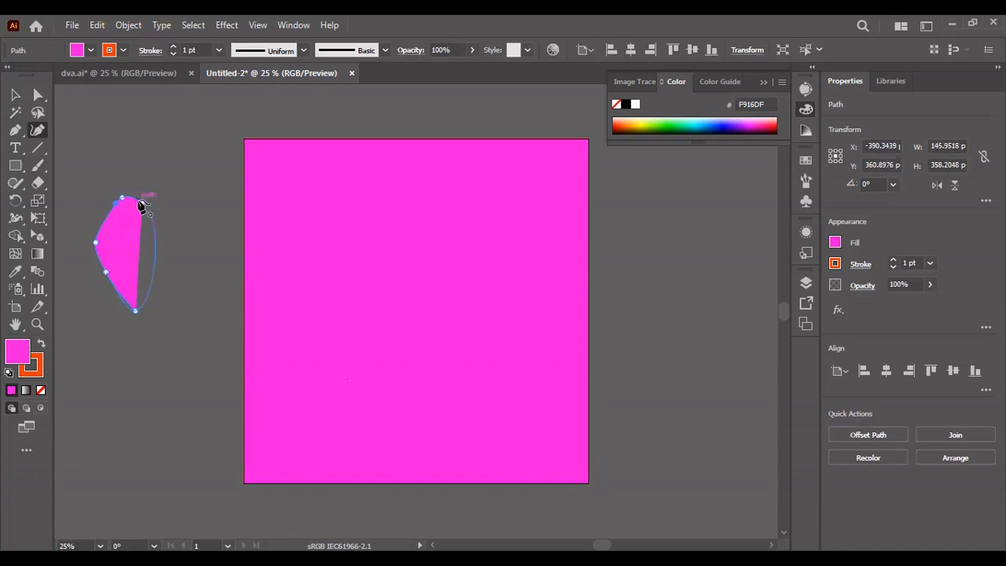
pyautogui.click(143, 205)
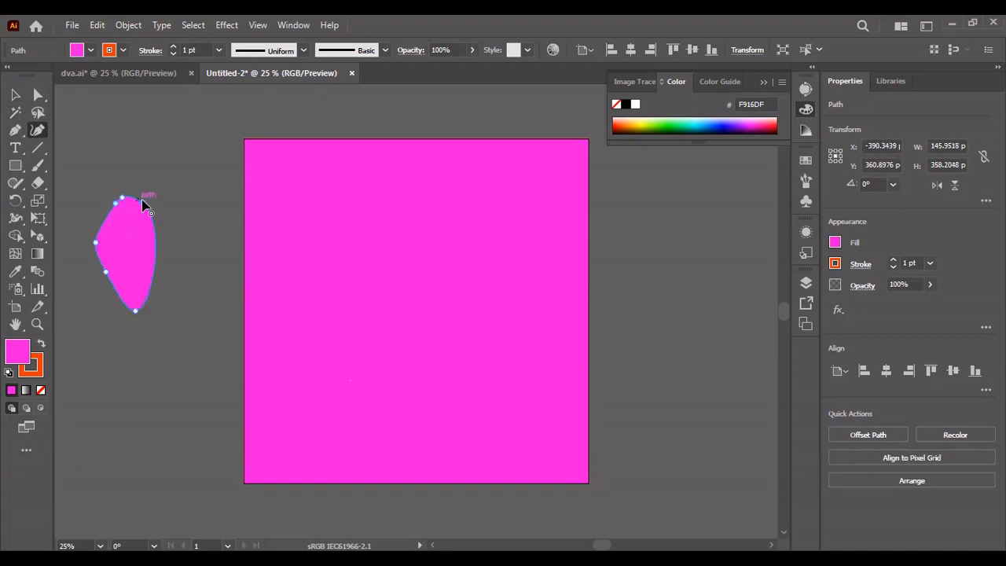
pyautogui.hotkey('ctrl', 'z')
pyautogui.click(152, 201)
pyautogui.hotkey('ctrl', 'z')
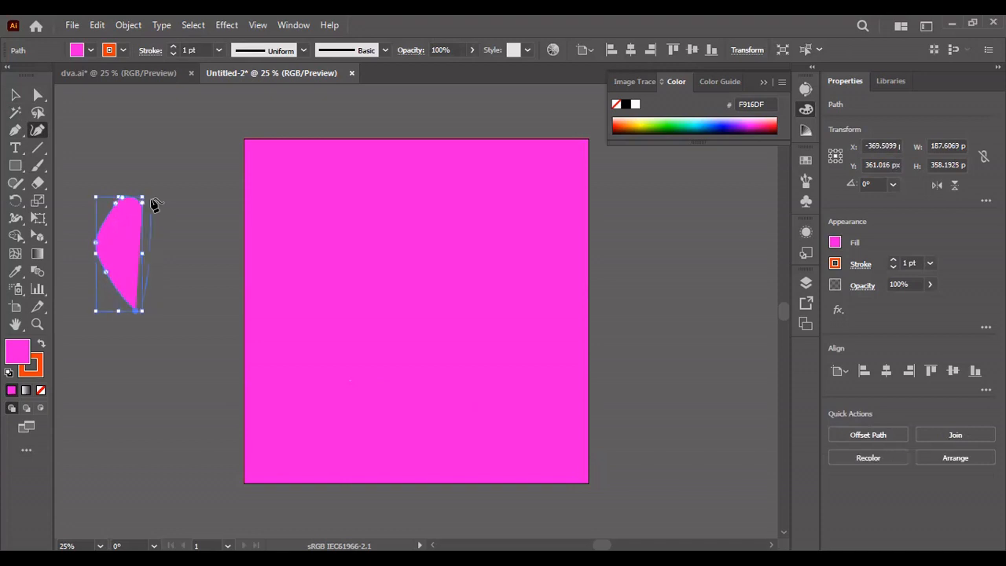
pyautogui.hotkey('ctrl', 'z')
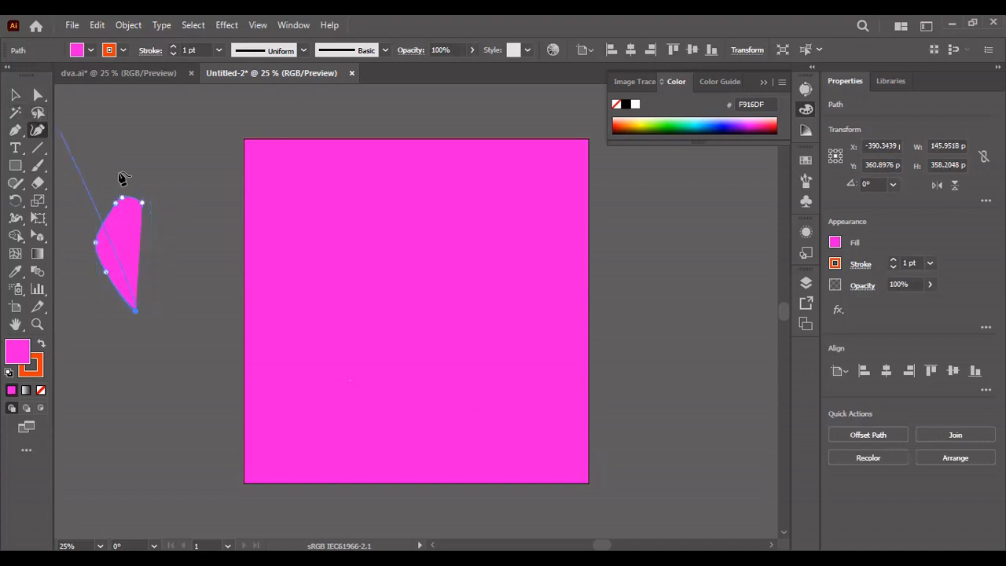
pyautogui.click(143, 206)
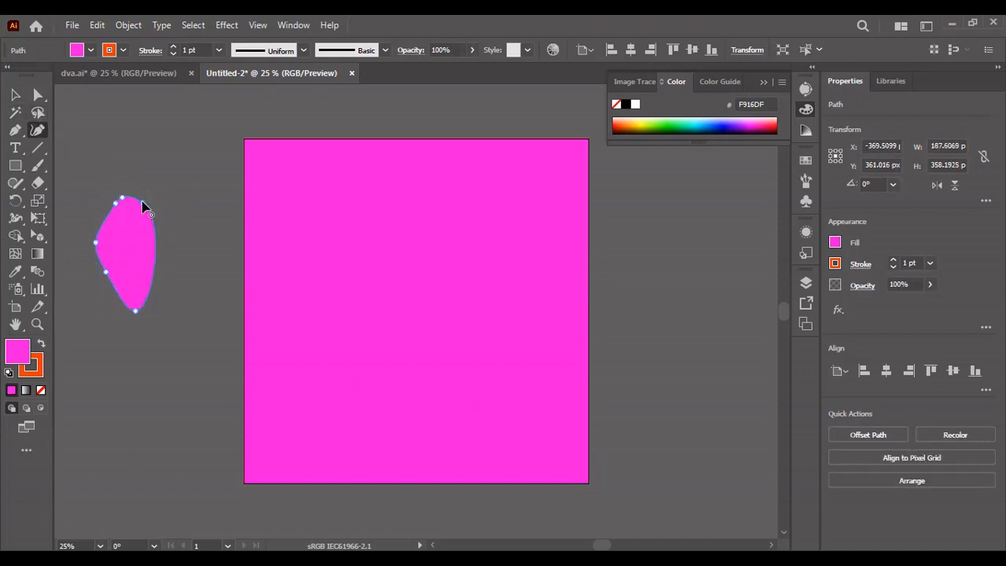
pyautogui.hotkey('ctrl', 'z')
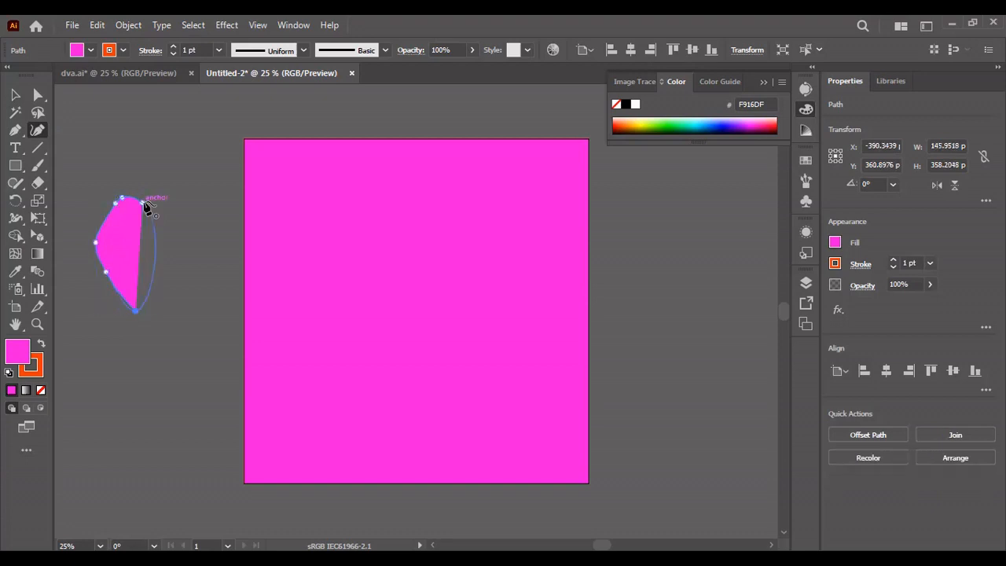
# Step: Place a copy of the half-petal reflected across the vertical axis at about X -259 px, and delete the extra mirrored piece
pyautogui.press('v')
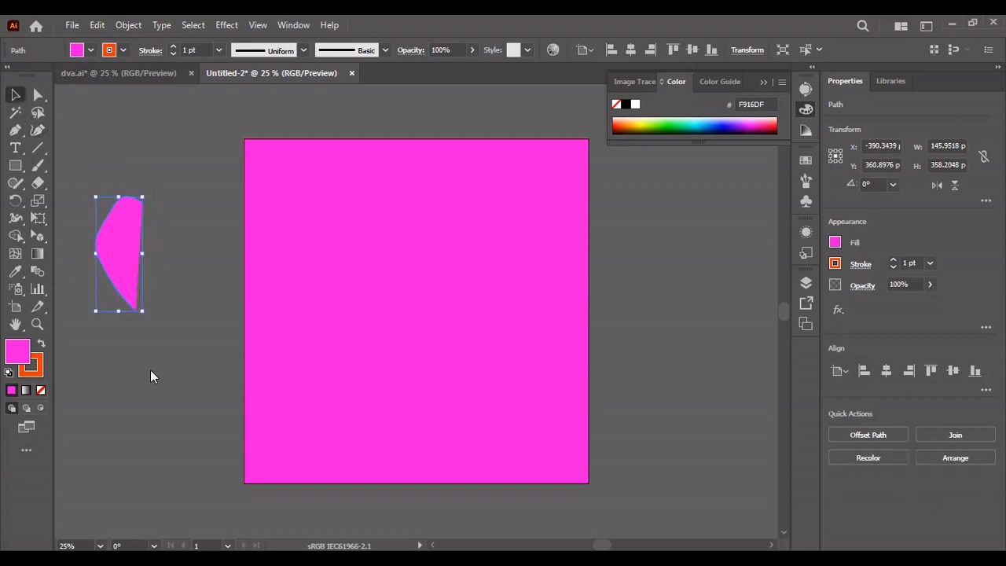
pyautogui.rightClick(128, 208)
pyautogui.moveTo(191, 457)
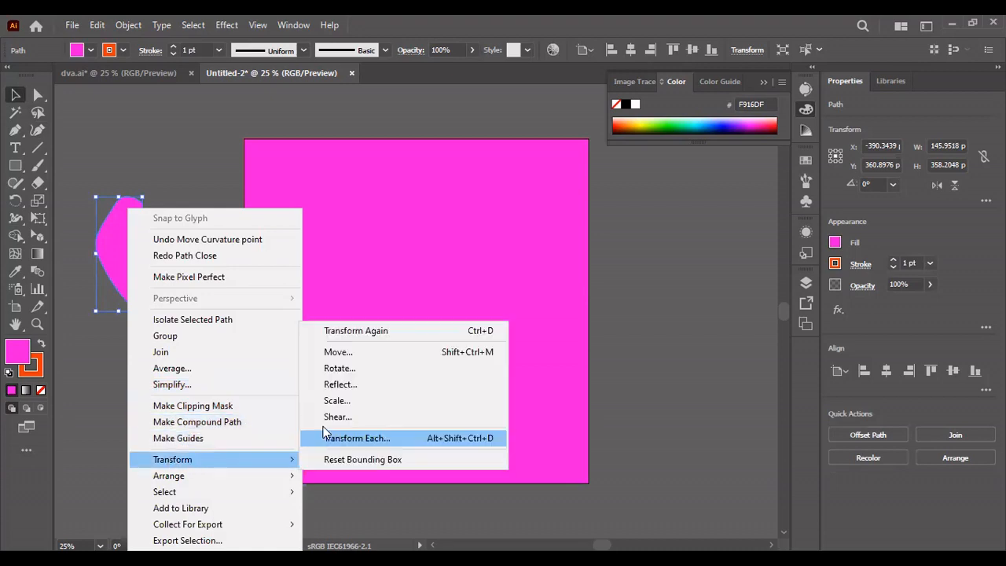
pyautogui.click(340, 385)
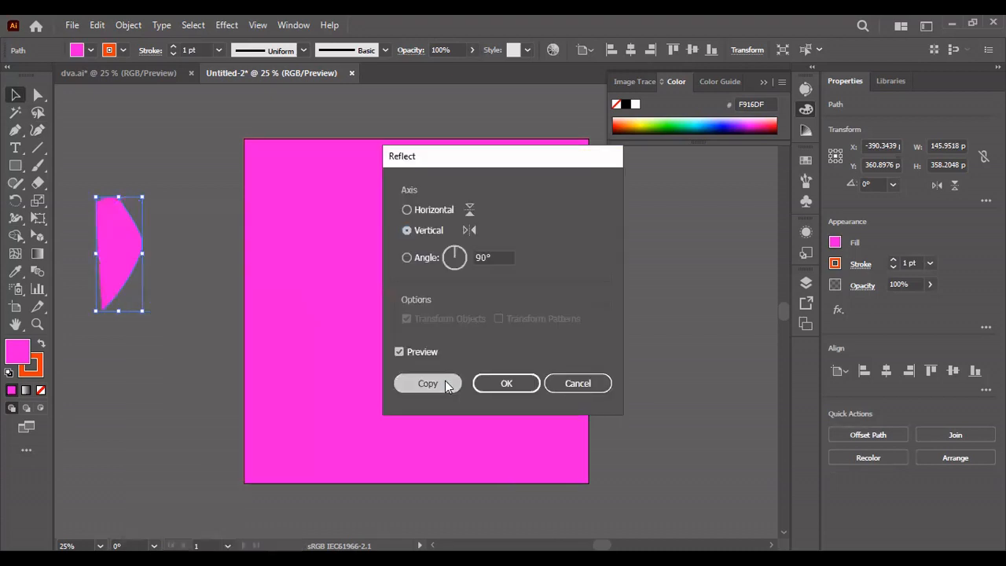
pyautogui.press('Return')
pyautogui.moveTo(119, 259); pyautogui.dragTo(158, 256)
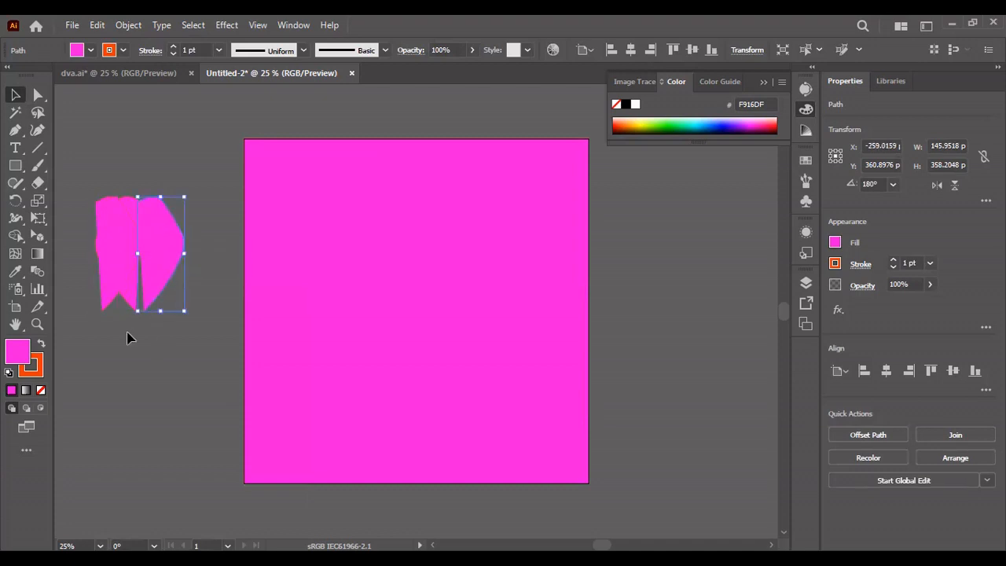
pyautogui.click(112, 297)
pyautogui.press('Delete')
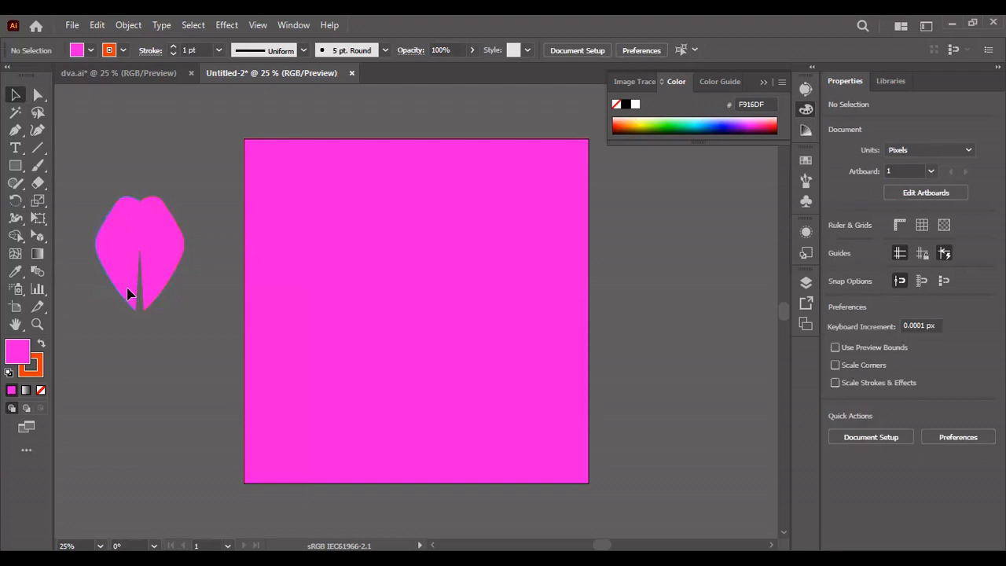
# Step: Move the original half-petal against its mirrored half to form a petal about 250 px wide, and select both halves
pyautogui.moveTo(135, 288); pyautogui.dragTo(137, 292)
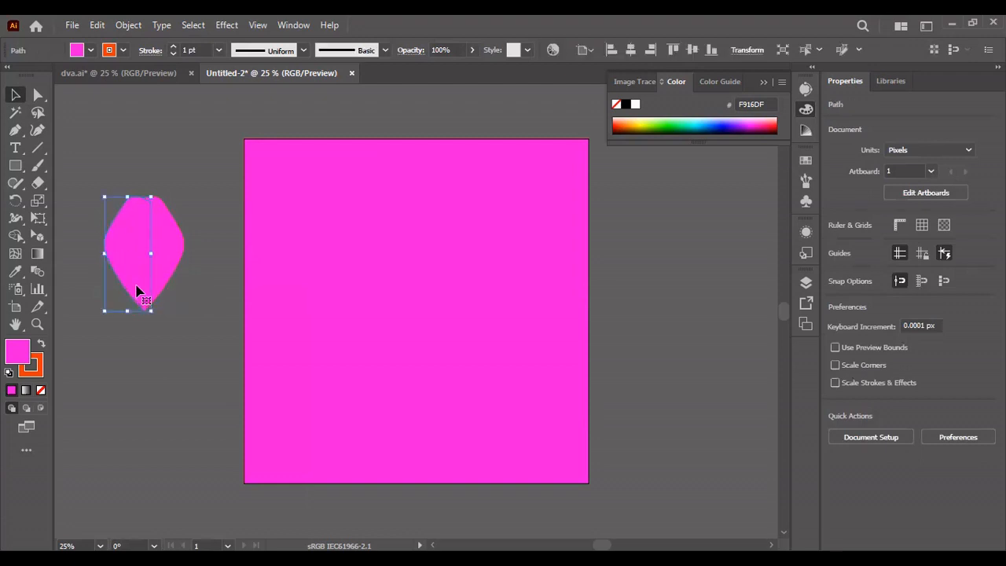
pyautogui.keyDown('shift'); pyautogui.click(182, 282); pyautogui.keyUp('shift')
pyautogui.hotkey('ctrl', '=')
pyautogui.hotkey('ctrl', '=')
pyautogui.hotkey('ctrl', '=')
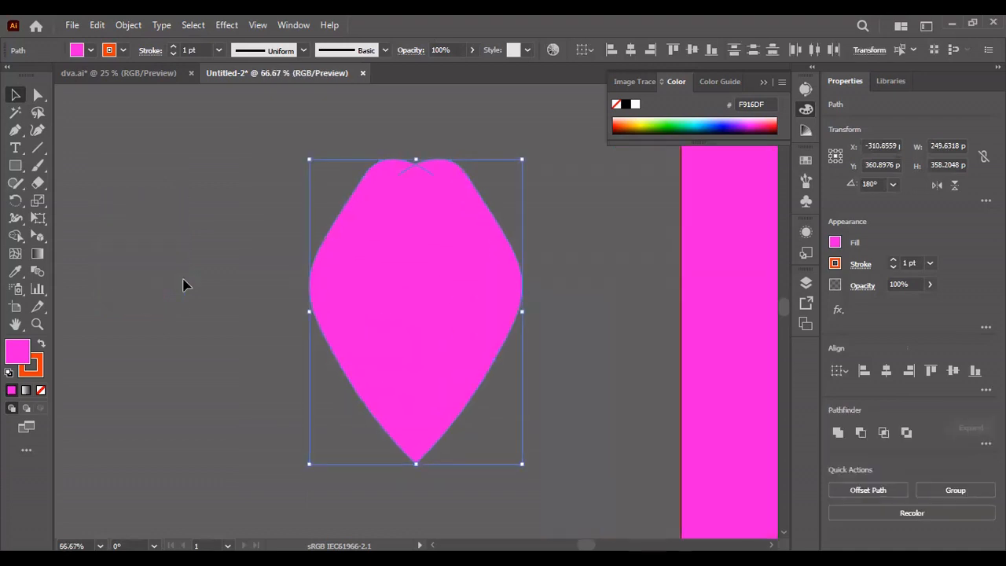
pyautogui.hotkey('ctrl', '=')
# Step: Shift the mirrored half-petal slightly away to about X -255 px, leaving a narrow gap between the two lower tips
pyautogui.scroll(-4, 541, 241)
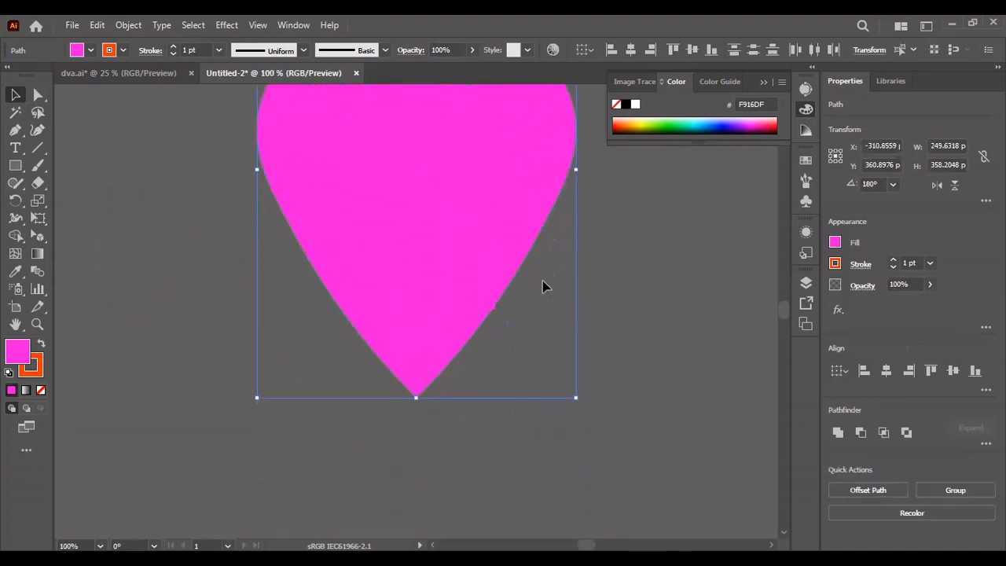
pyautogui.click(530, 314)
pyautogui.click(443, 344)
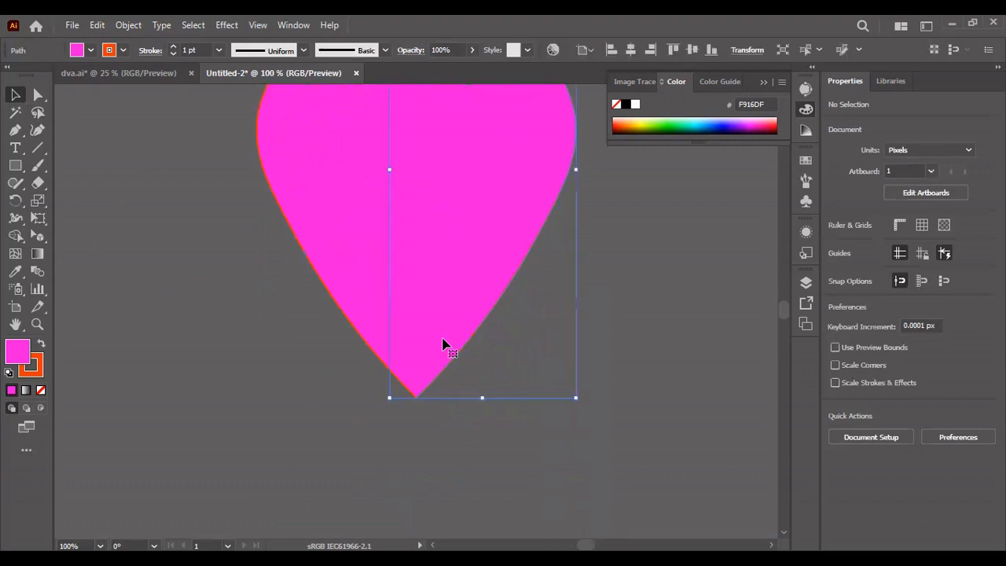
pyautogui.hotkey('ctrl', '=')
pyautogui.hotkey('ctrl', '=')
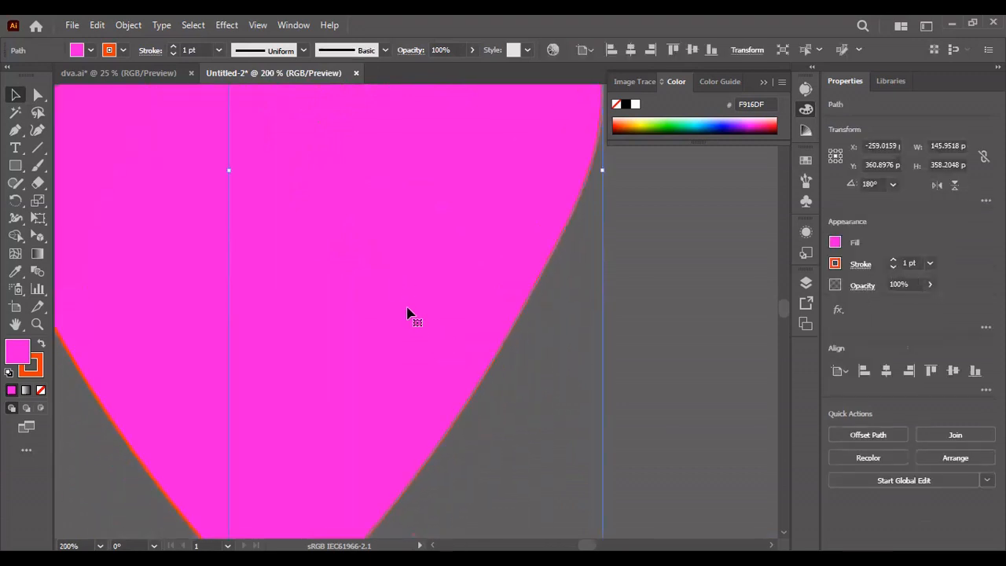
pyautogui.scroll(-5, 407, 313)
pyautogui.moveTo(377, 306); pyautogui.dragTo(389, 314)
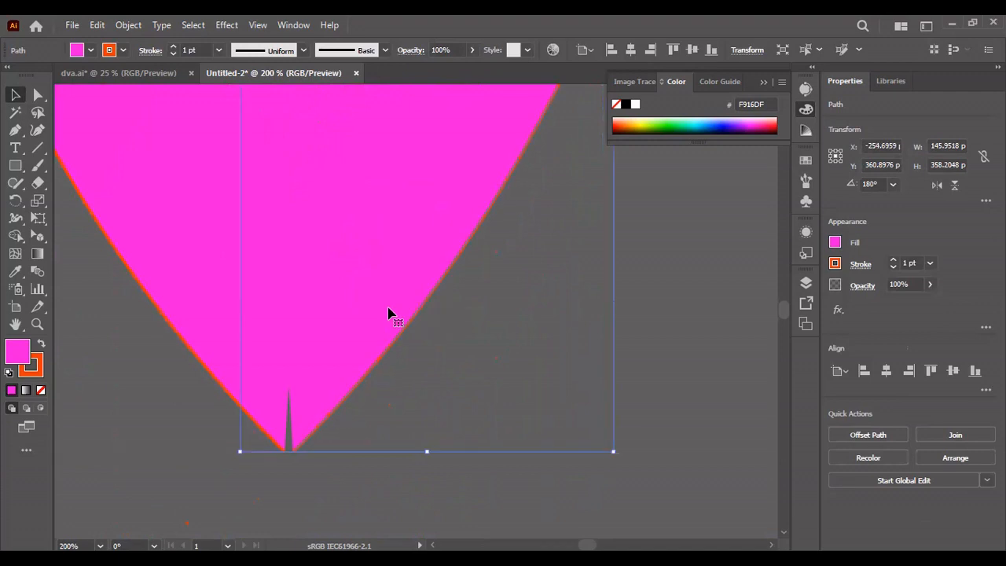
# Step: Select the lower tip anchor points of both petal halves directly and average them on both axes
pyautogui.click(195, 415)
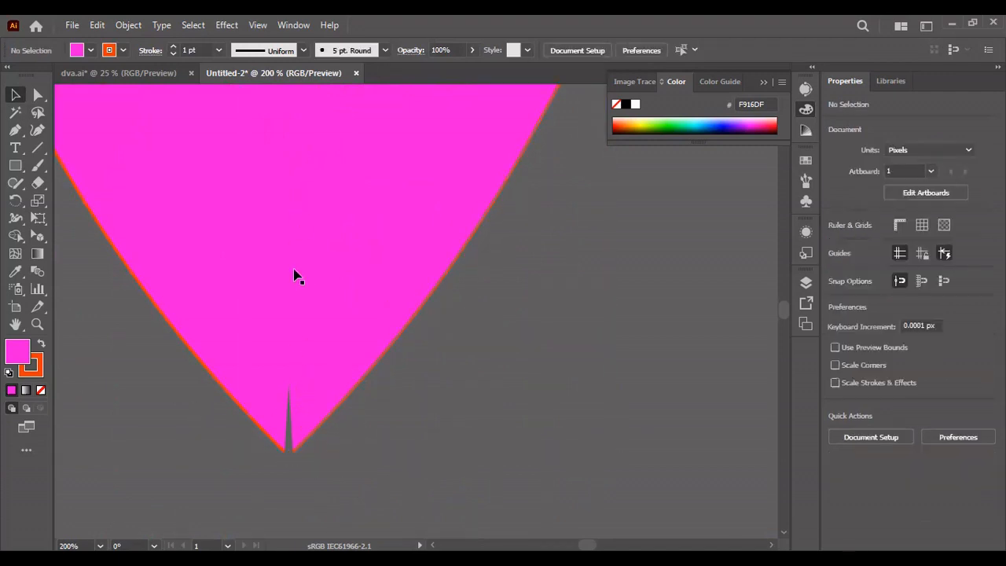
pyautogui.click(37, 94)
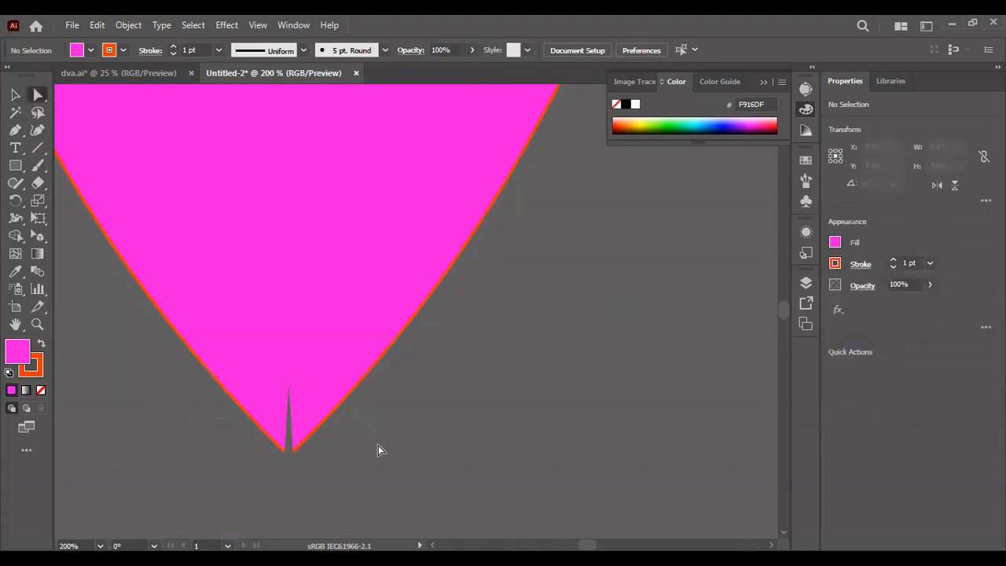
pyautogui.moveTo(380, 467); pyautogui.dragTo(382, 467)
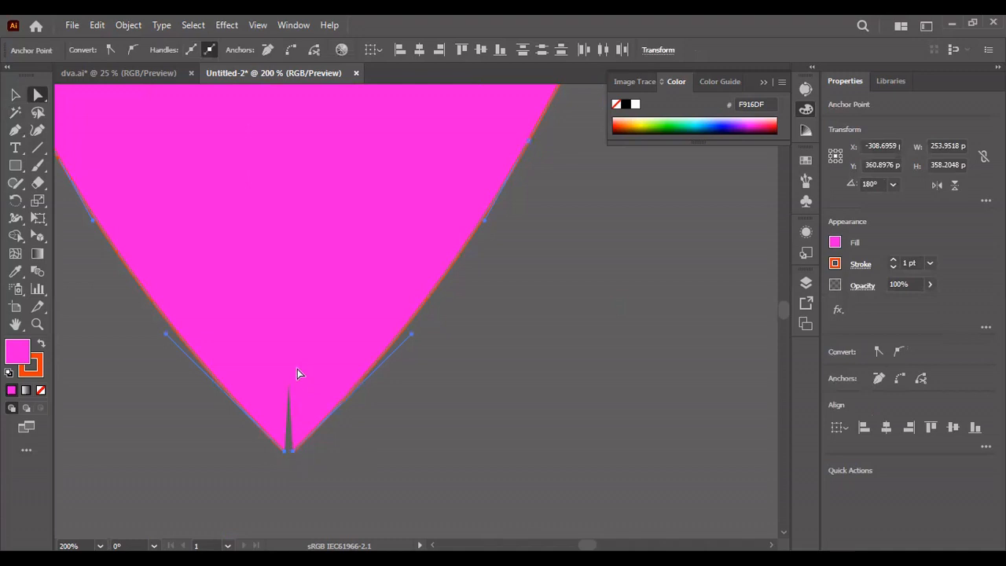
pyautogui.rightClick(295, 297)
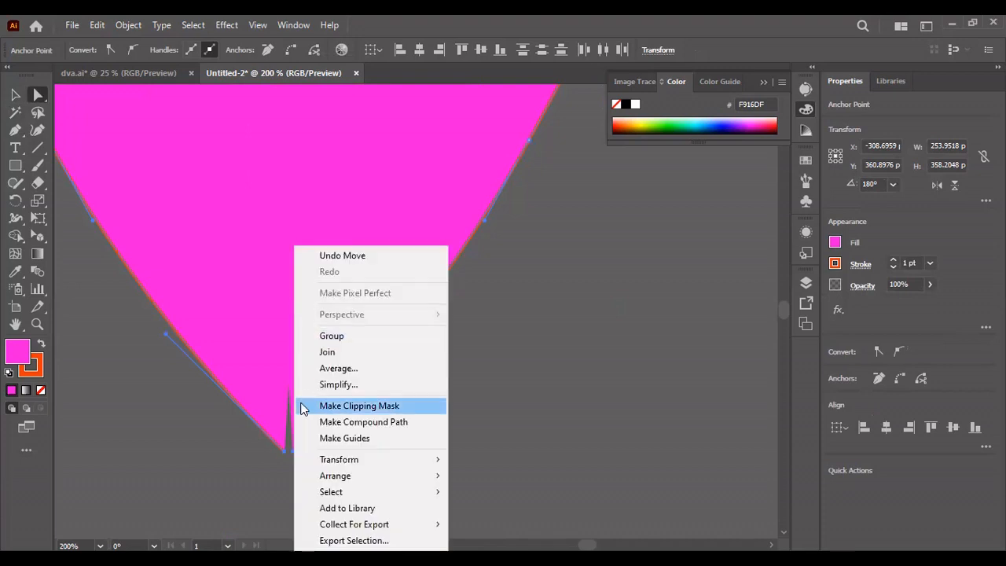
pyautogui.click(339, 369)
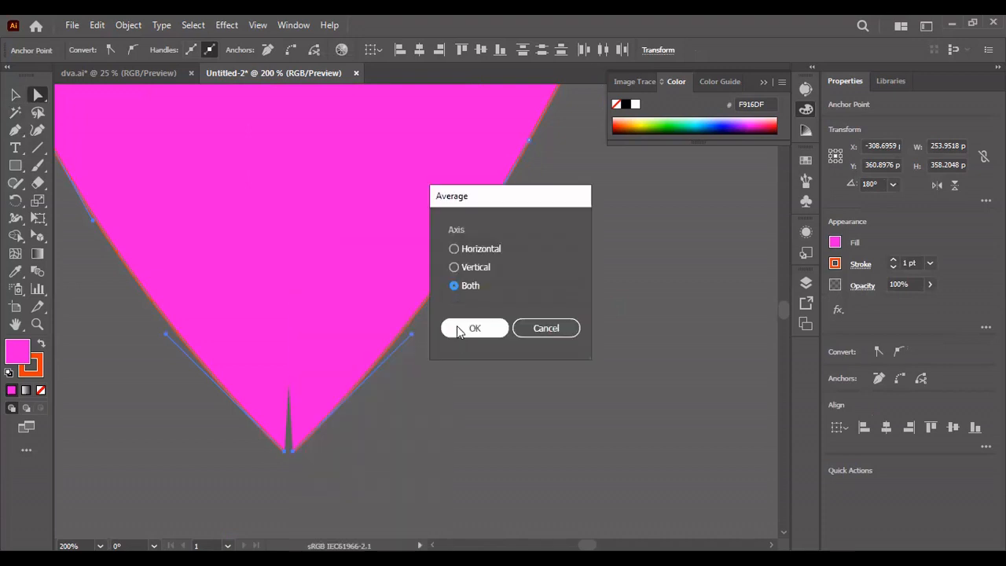
pyautogui.click(457, 326)
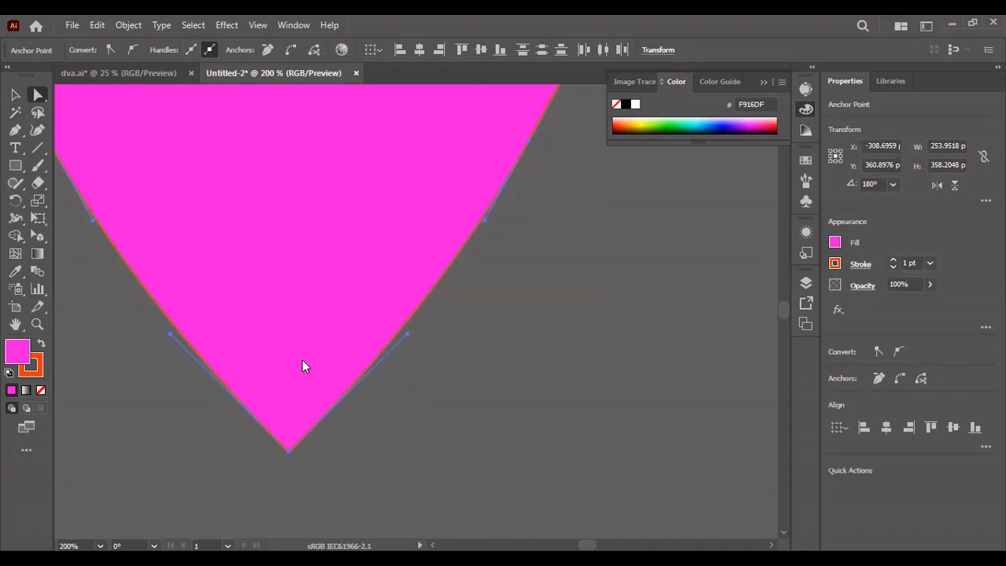
# Step: Join the two coinciding anchor points at the petal's lower tip, and deselect the shape
pyautogui.rightClick(305, 367)
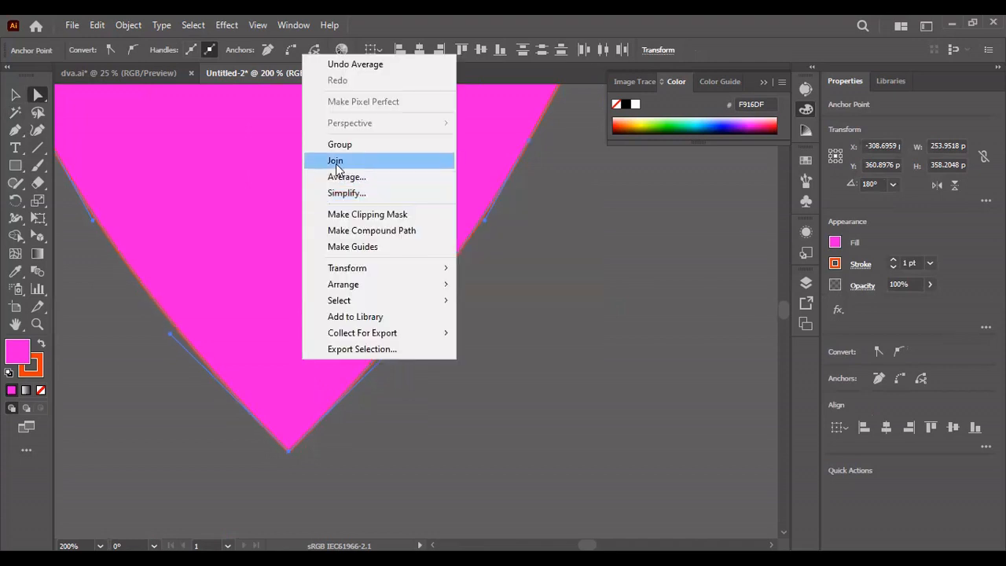
pyautogui.click(337, 162)
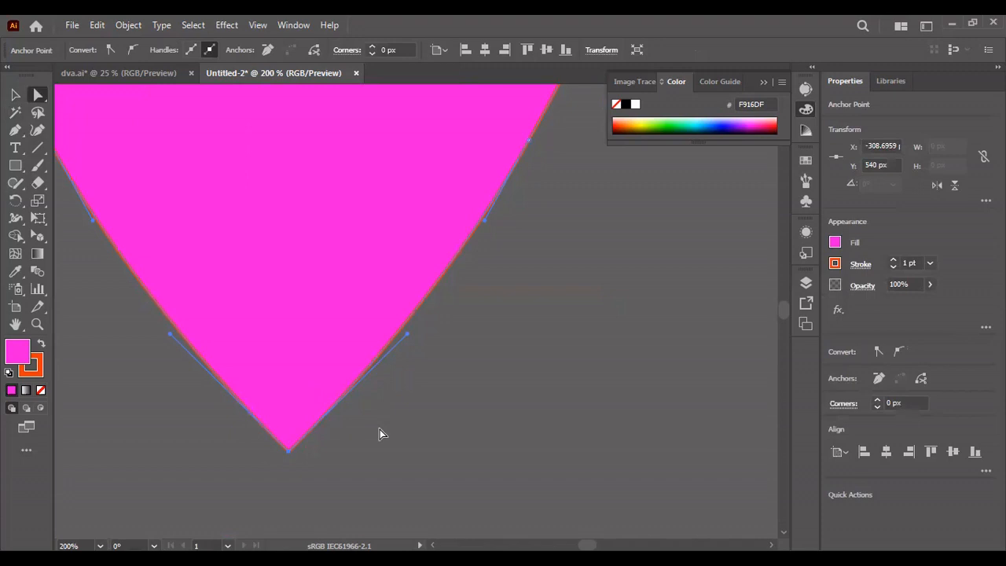
pyautogui.click(380, 430)
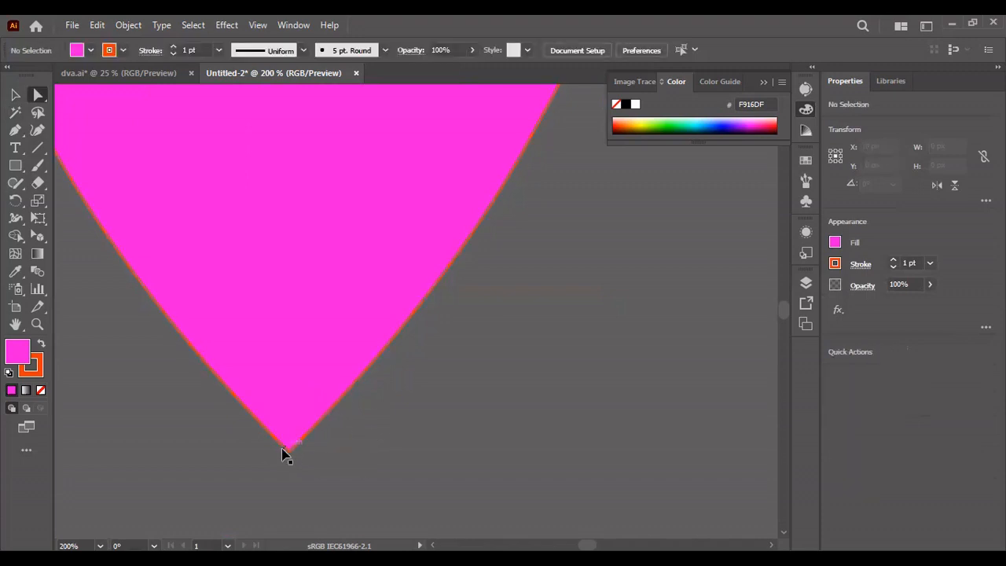
# Step: Inspect the petal's joined lower tip at 400 % magnification, and review the whole petal at 50 %
pyautogui.hotkey('ctrl', '+')
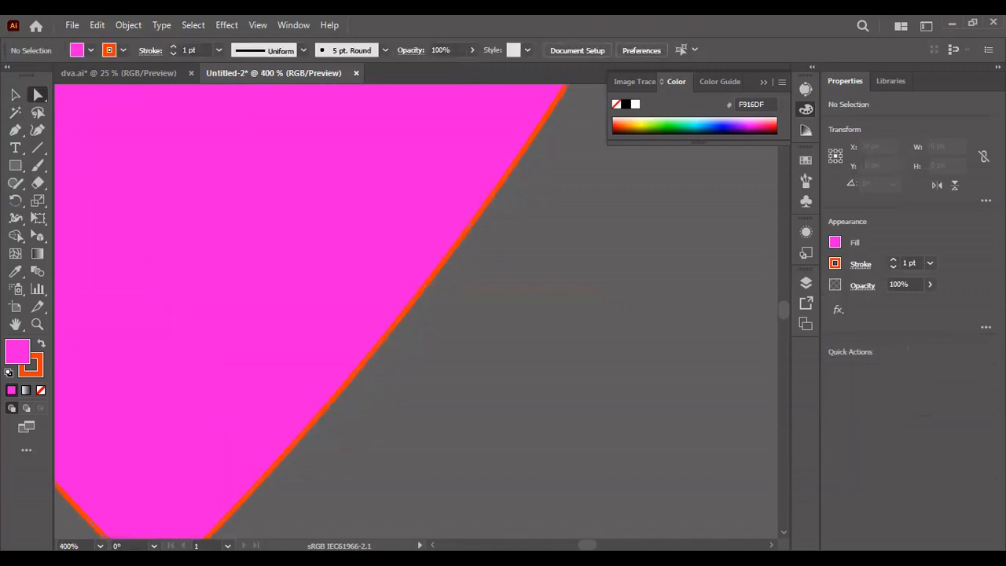
pyautogui.moveTo(587, 545)
pyautogui.mouseDown()
pyautogui.moveTo(572, 545)
pyautogui.moveTo(586, 544)
pyautogui.mouseUp()
pyautogui.scroll(-5, 432, 391)
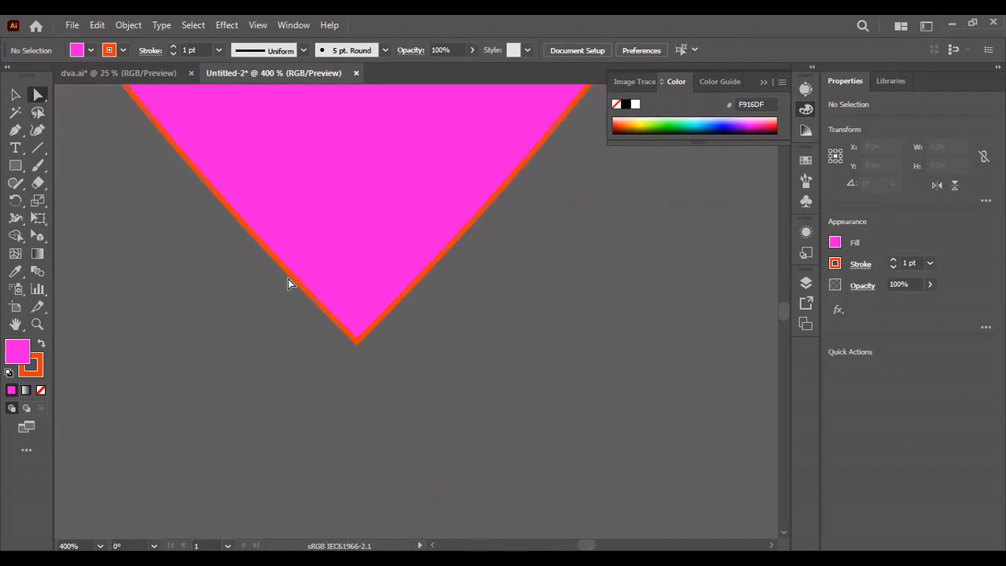
pyautogui.scroll(1, 322, 310)
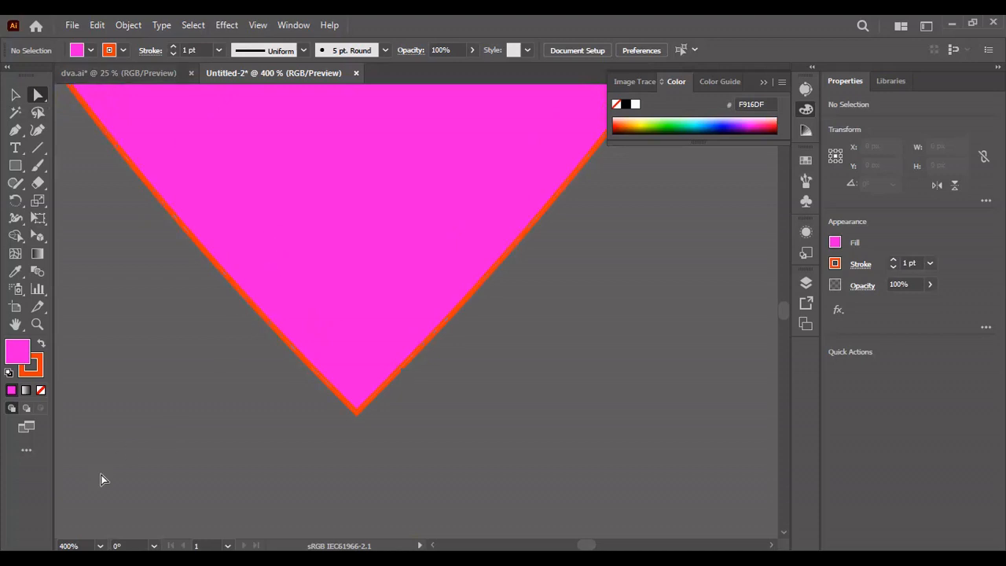
pyautogui.scroll(1, 323, 318)
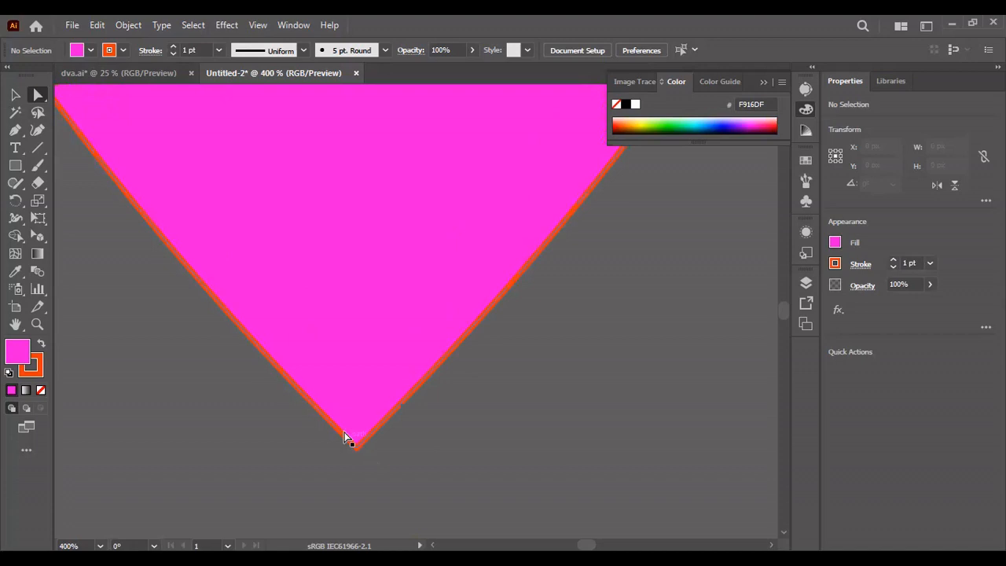
pyautogui.scroll(2, 367, 397)
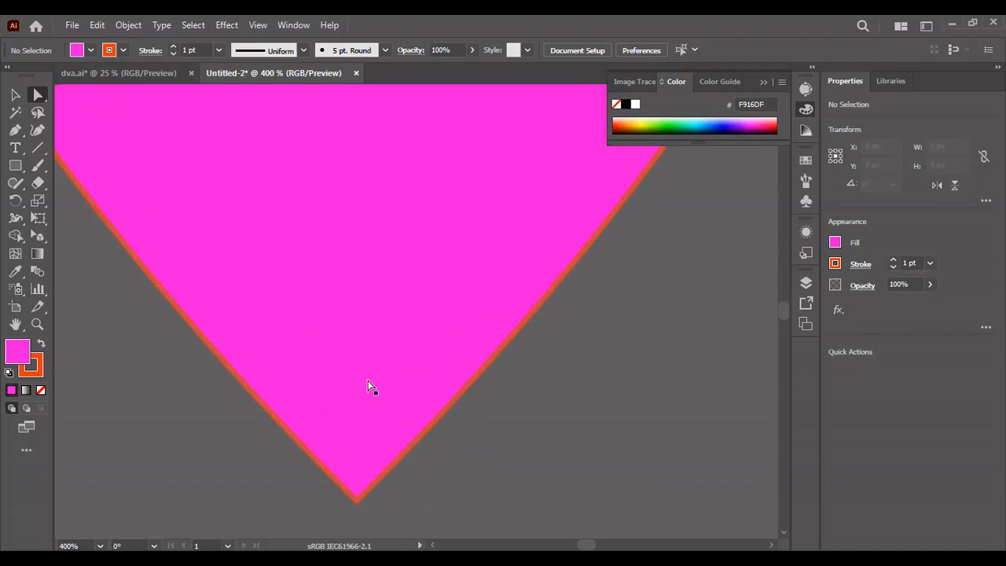
pyautogui.hotkey('ctrl', '-')
pyautogui.hotkey('ctrl', '-')
pyautogui.hotkey('ctrl', '-')
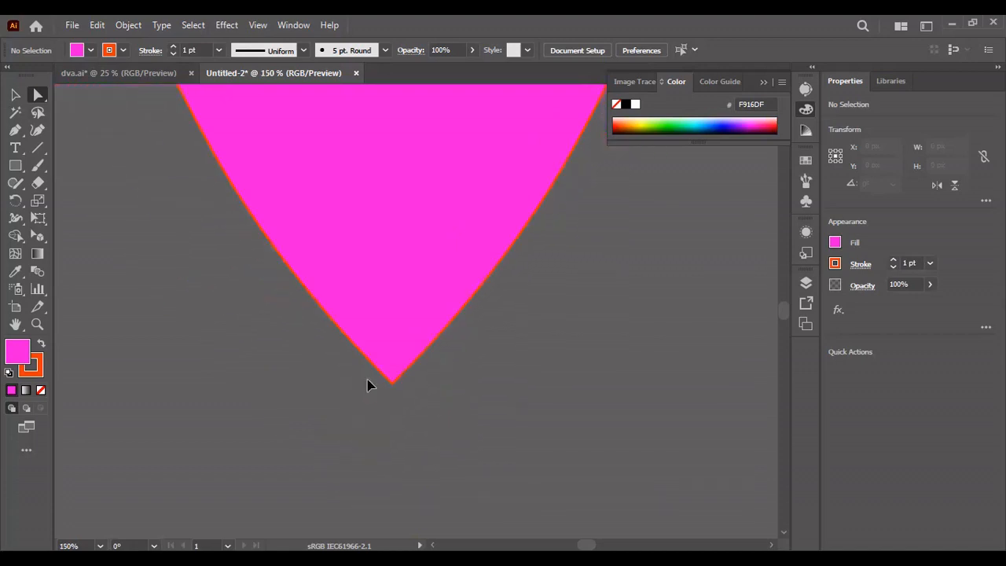
pyautogui.hotkey('ctrl', '-')
pyautogui.hotkey('ctrl', '-')
pyautogui.hotkey('ctrl', '-')
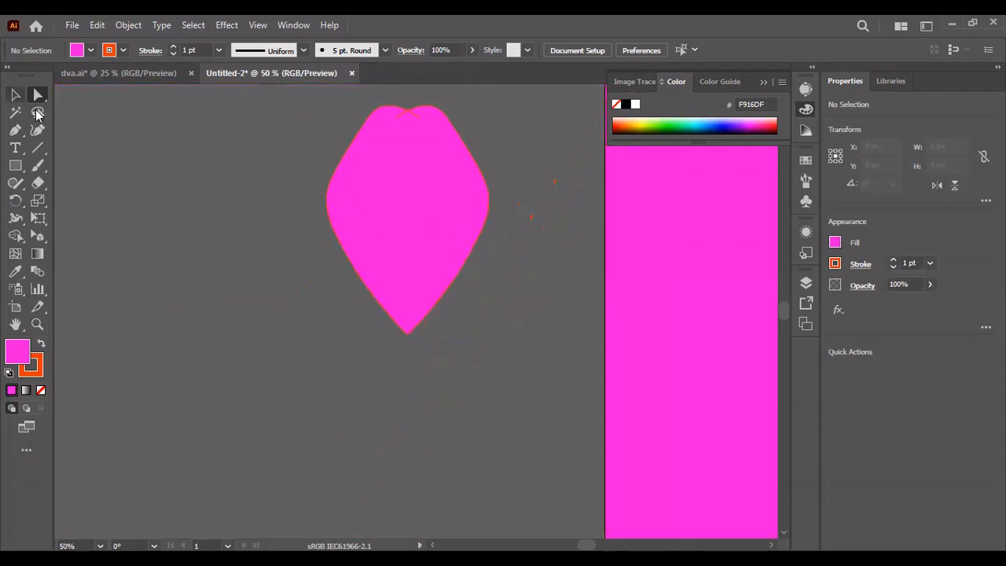
# Step: Delete the finished petal beside the artboard
pyautogui.click(15, 95)
pyautogui.click(385, 188)
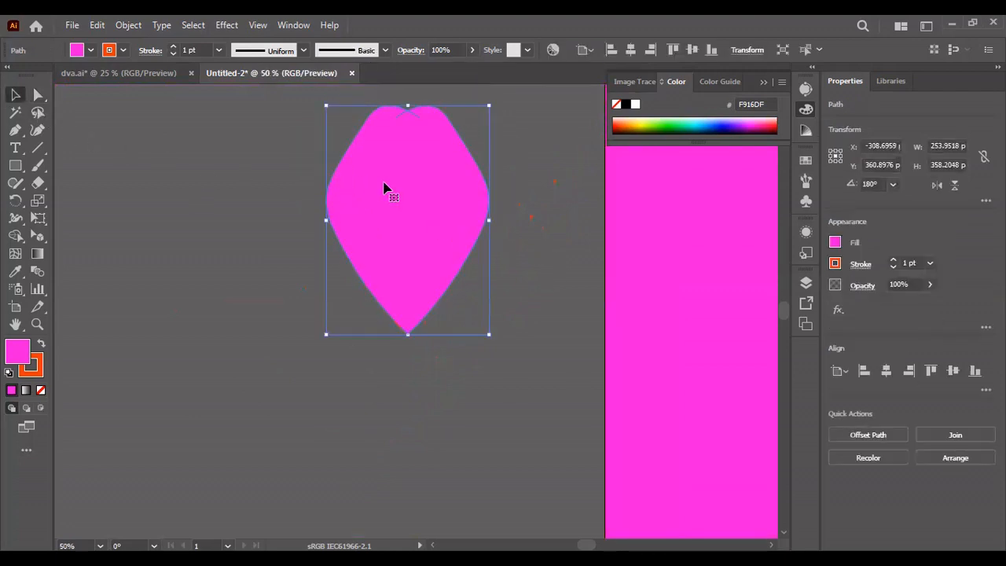
pyautogui.press('Delete')
pyautogui.hotkey('ctrl', '-')
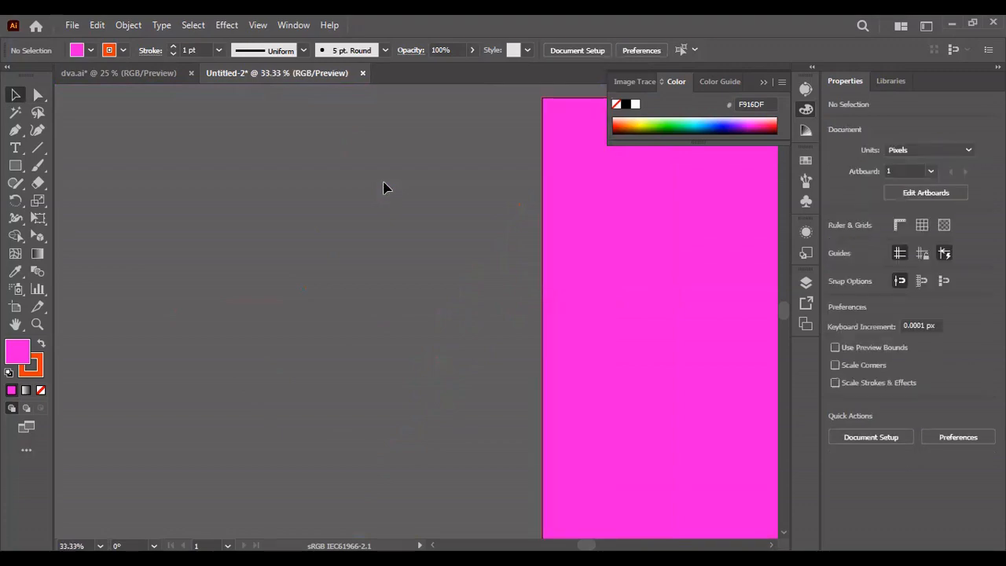